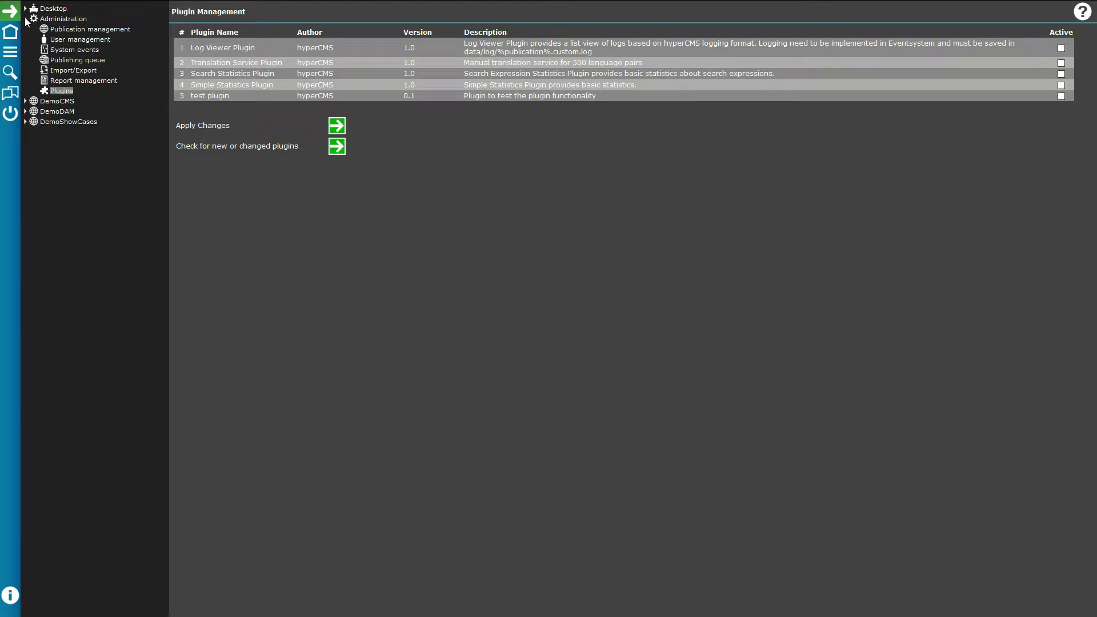
Open the user management of the DemoCMS publication
left_click(25, 31)
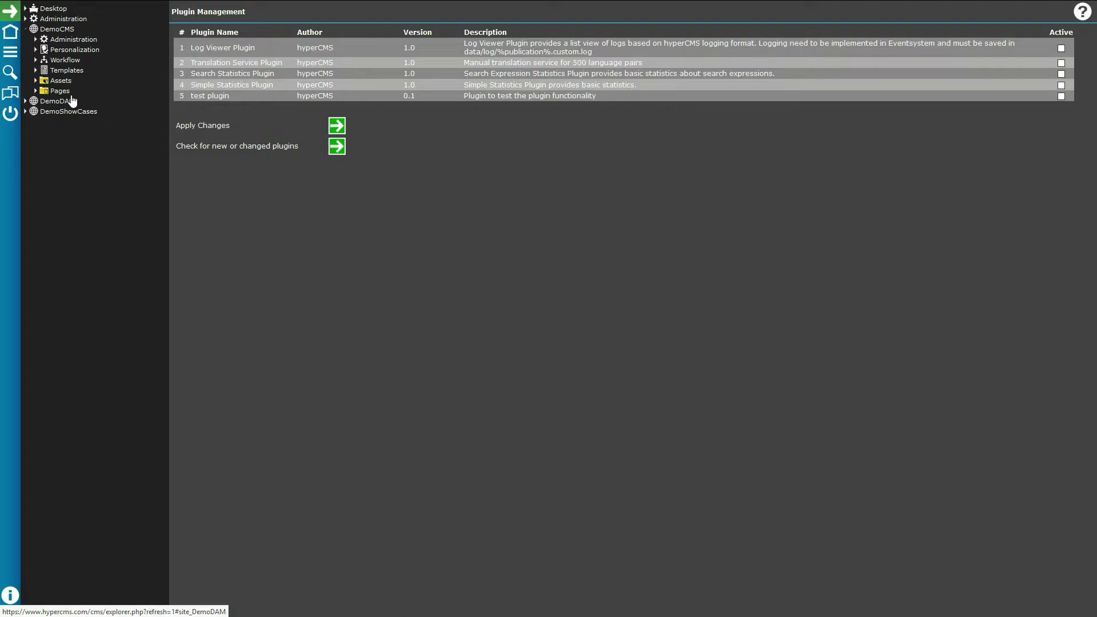
left_click(34, 39)
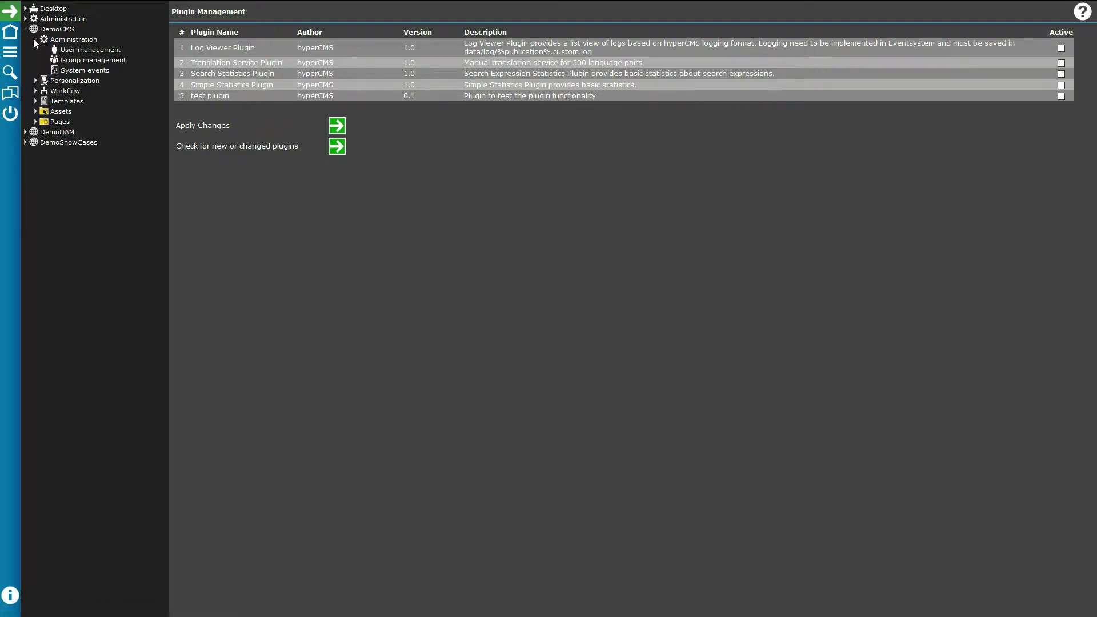
left_click(86, 50)
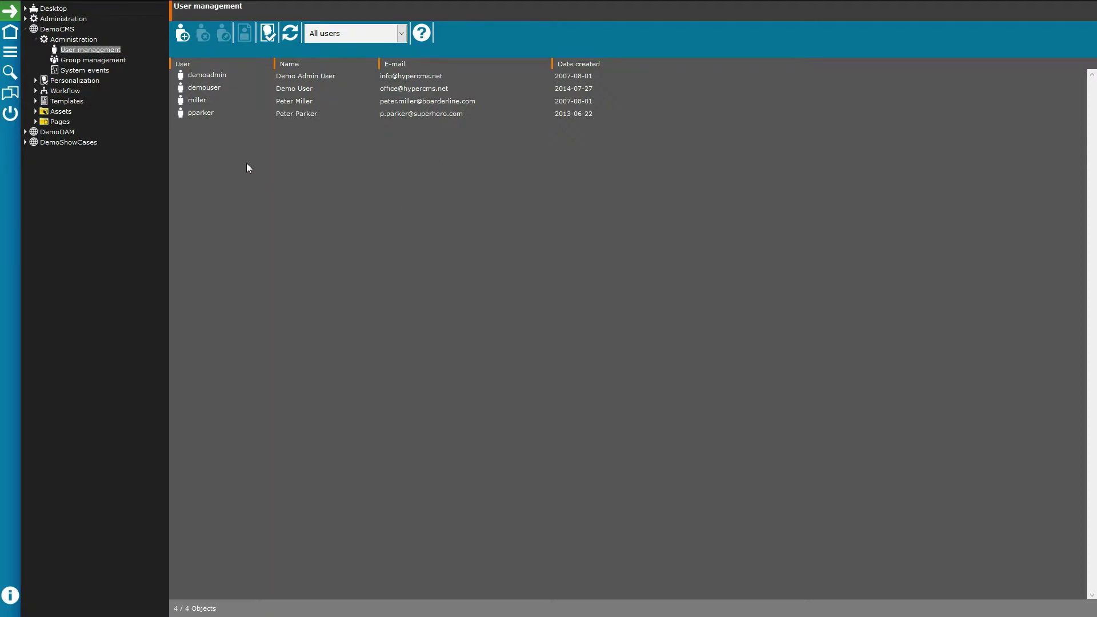
Assign the last listed DemoCMS user to the ChiefEditor group, save the user settings and close them
double_click(204, 113)
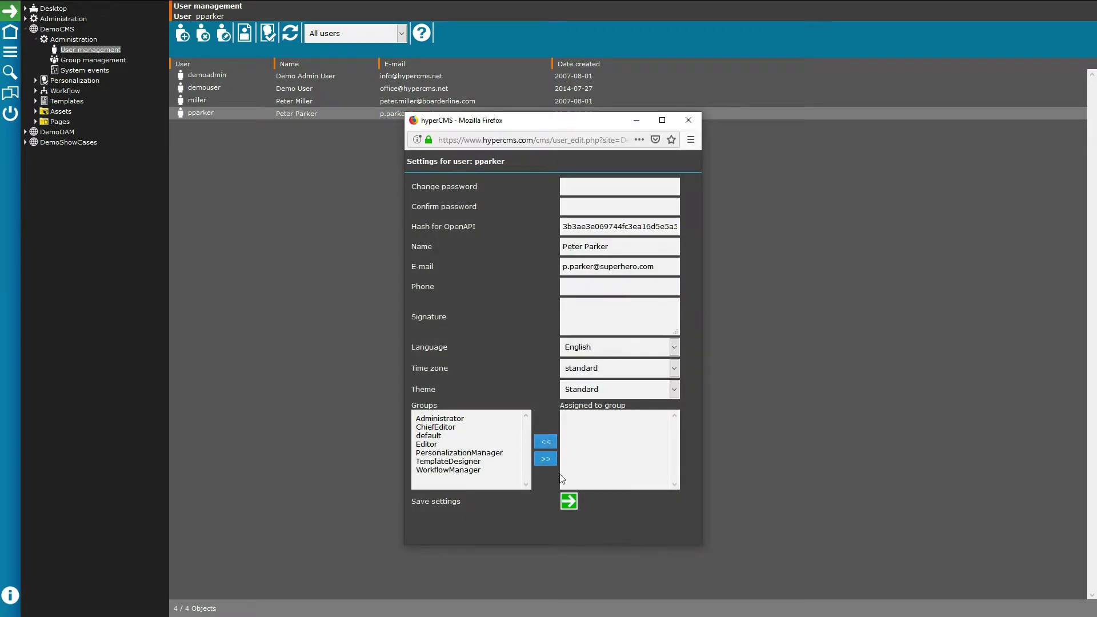
left_click(439, 429)
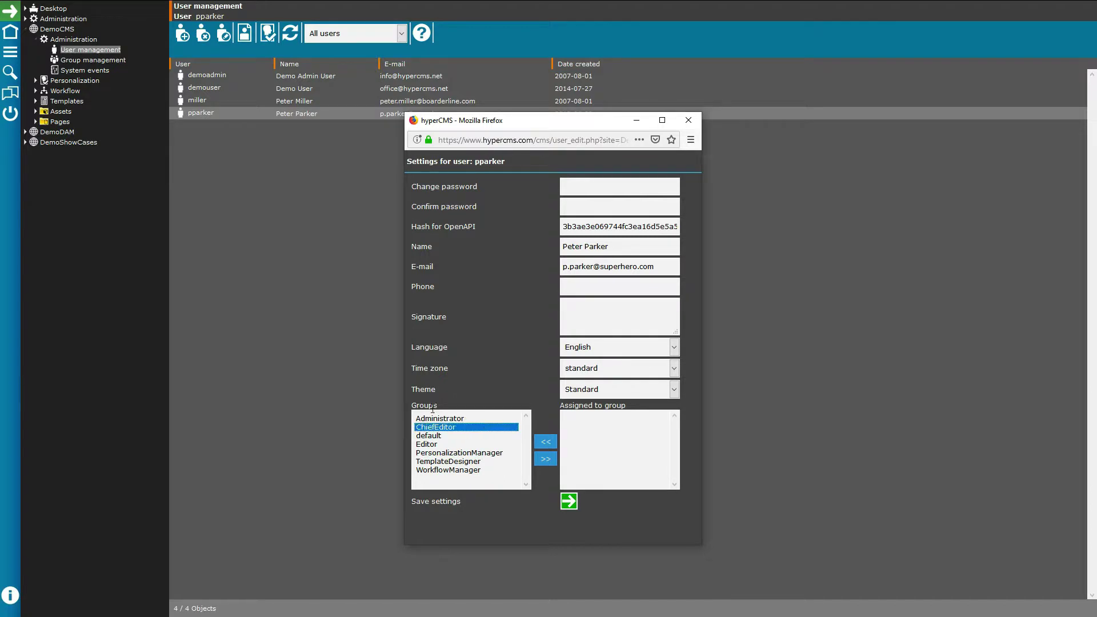
left_click(545, 459)
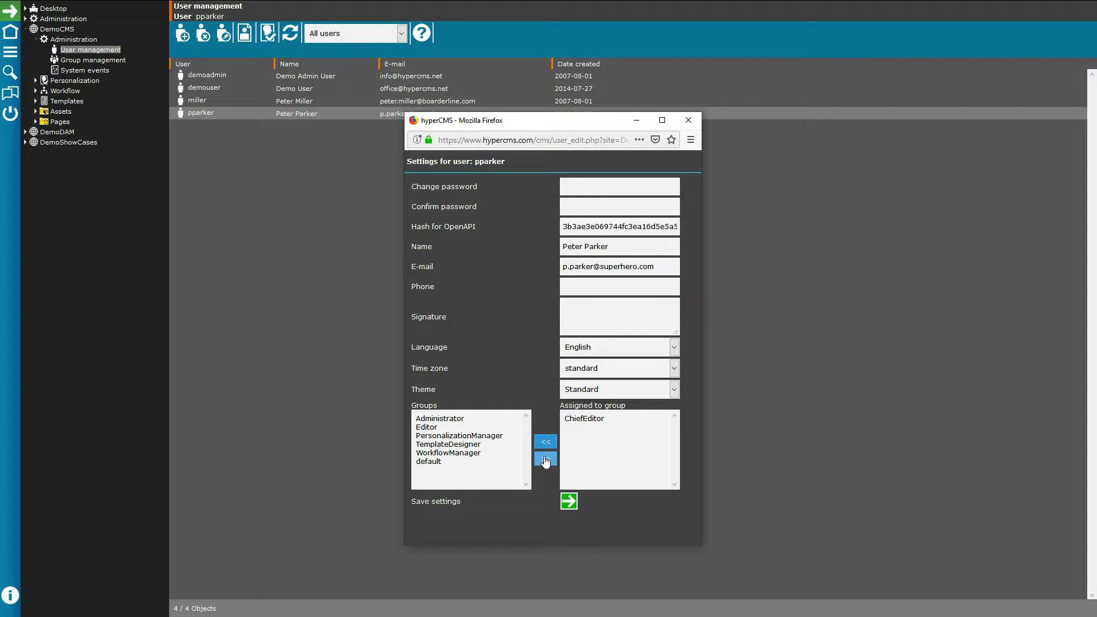
left_click(569, 501)
left_click(690, 121)
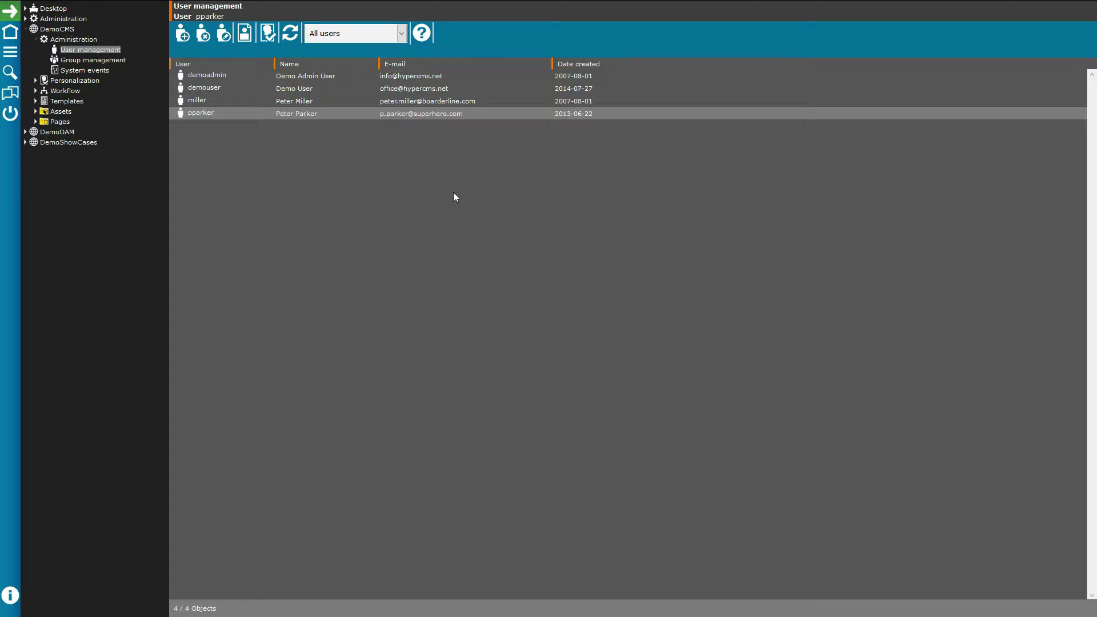
Select the demouser account and check which group filters are available for the DemoCMS user list
left_click(242, 150)
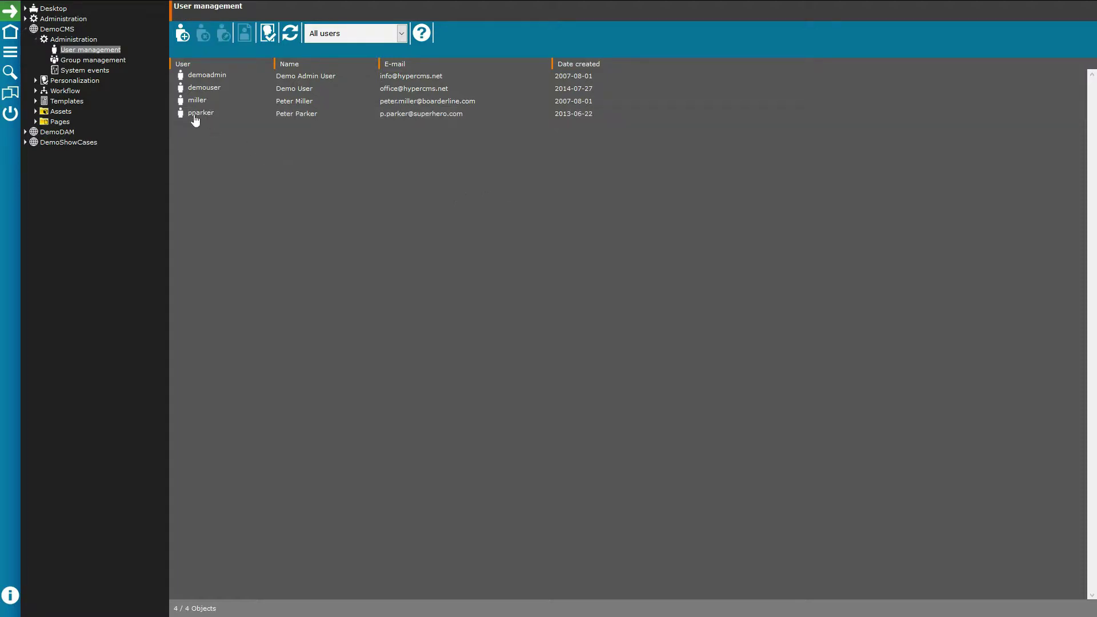
left_click(207, 91)
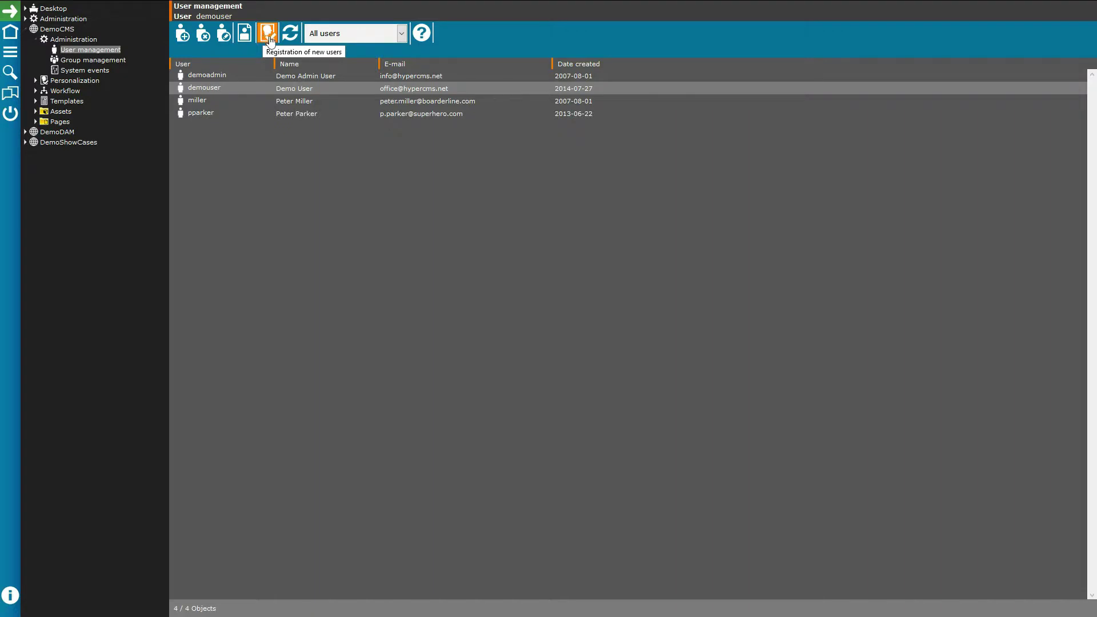
left_click(365, 36)
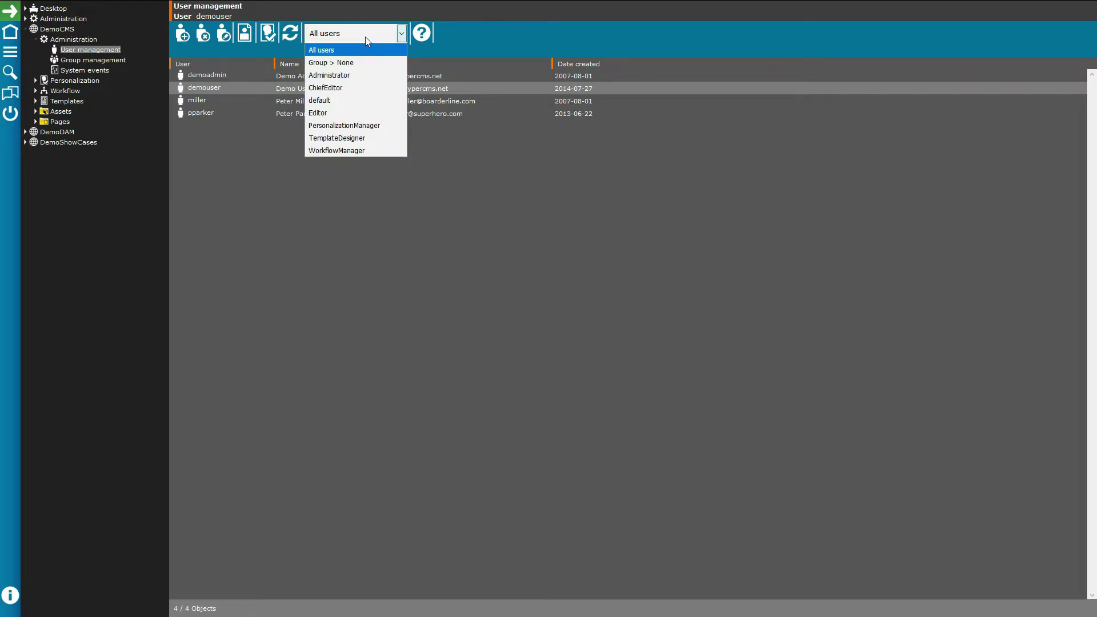
left_click(314, 208)
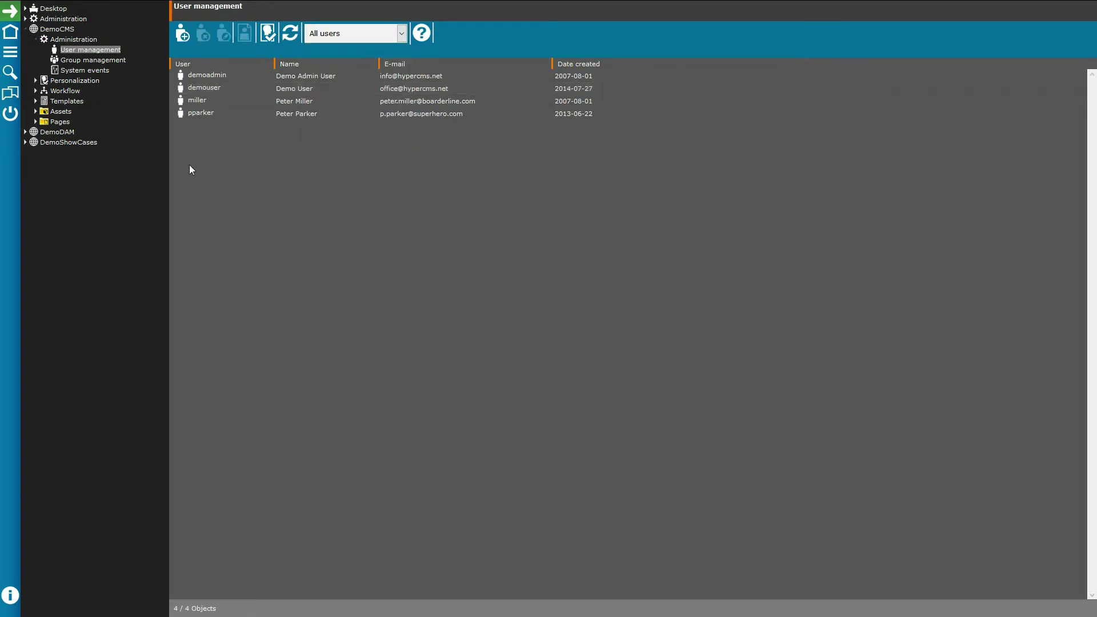
Open the ChiefEditor group for editing in DemoCMS group management and review its permissions through asset and page management
left_click(98, 64)
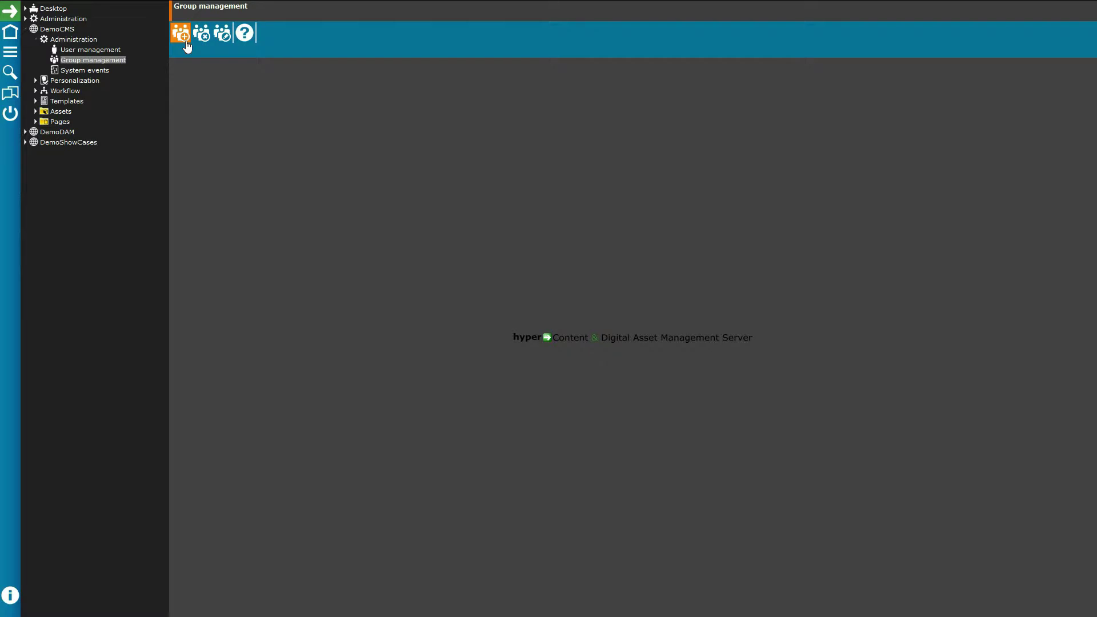
left_click(222, 34)
left_click(277, 34)
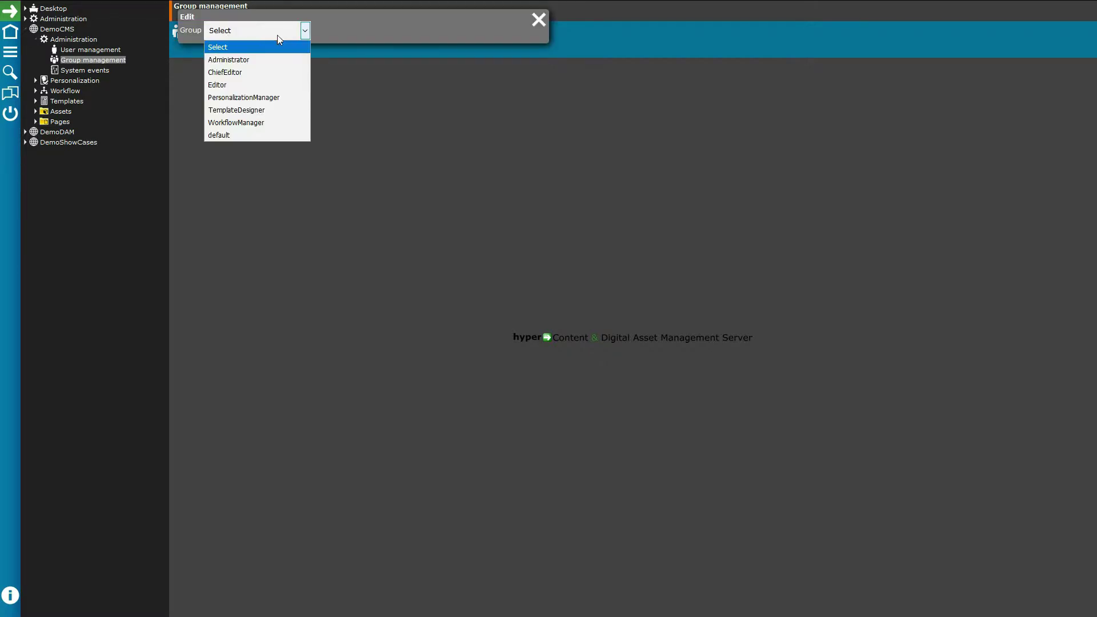
left_click(238, 73)
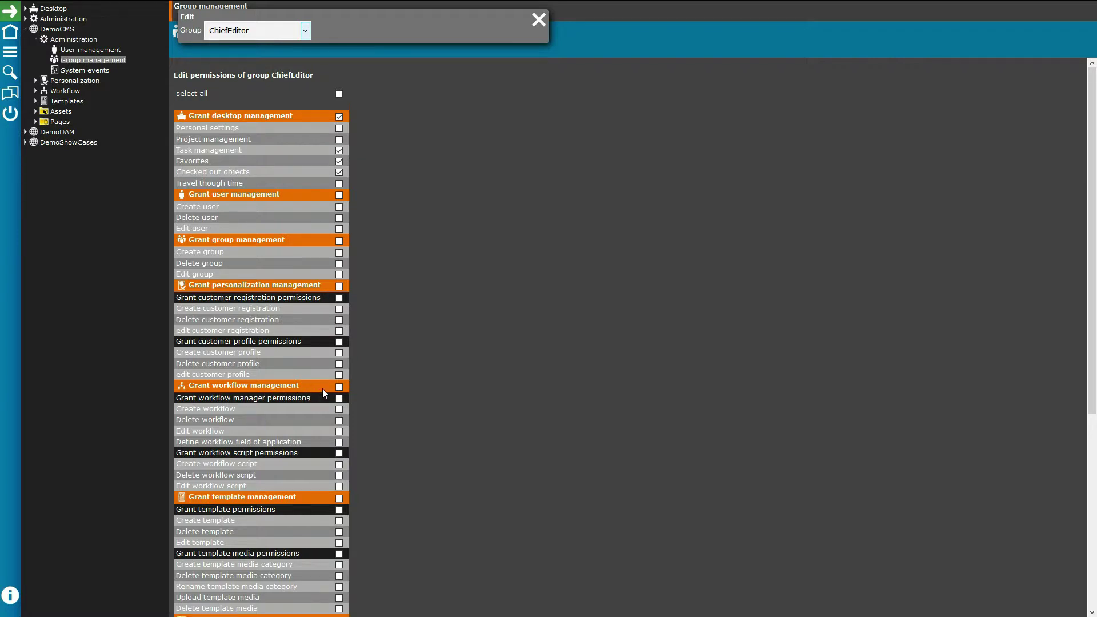
scroll(488, 368, "down", 5)
scroll(374, 326, "down", 5)
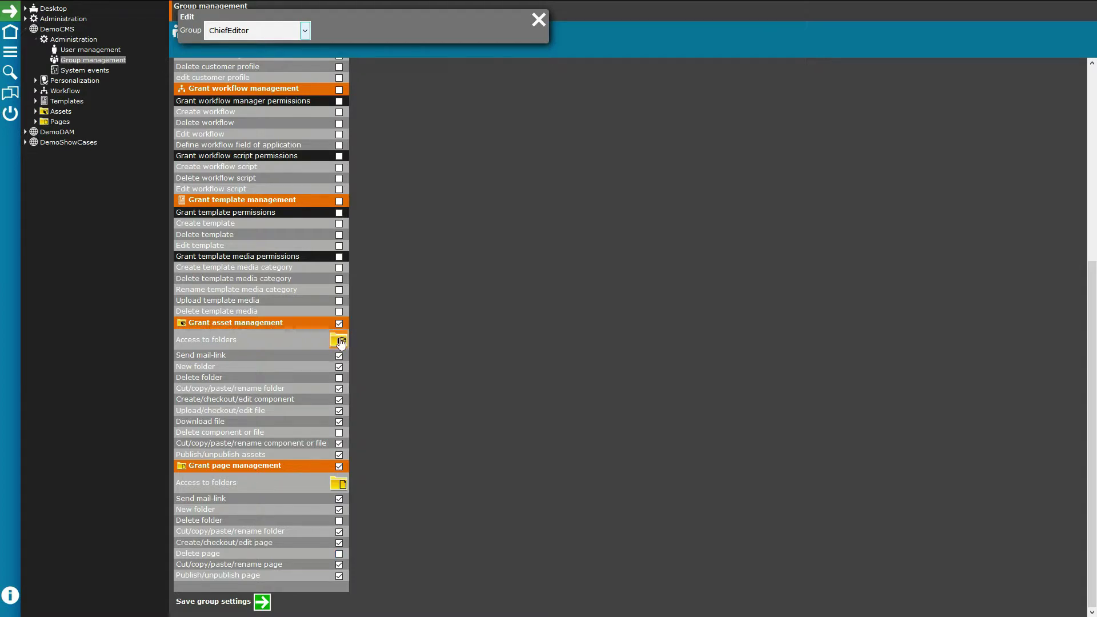
Try replacing ChiefEditor's page access to /DemoCMS/ with the Company and Products folders, and close the folder access settings without saving
left_click(341, 484)
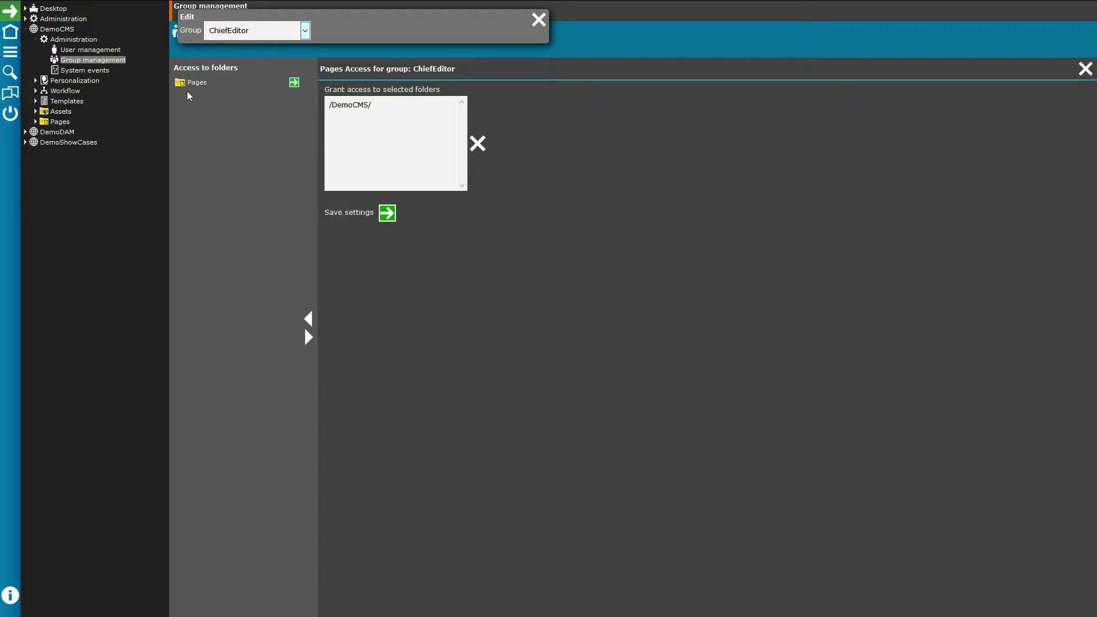
left_click(349, 105)
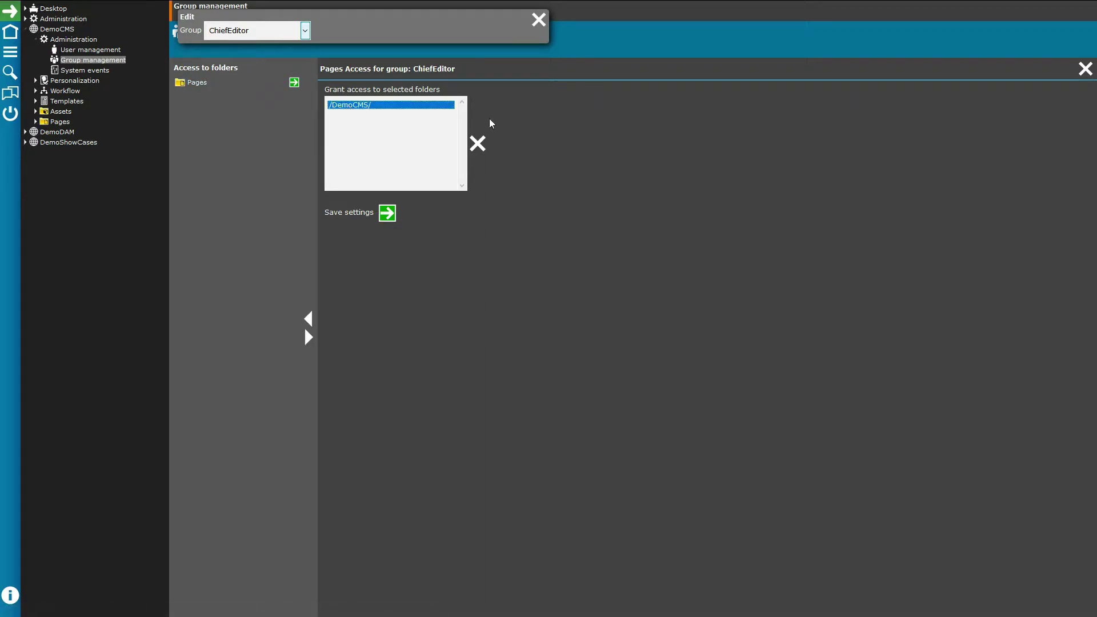
left_click(477, 143)
left_click(192, 84)
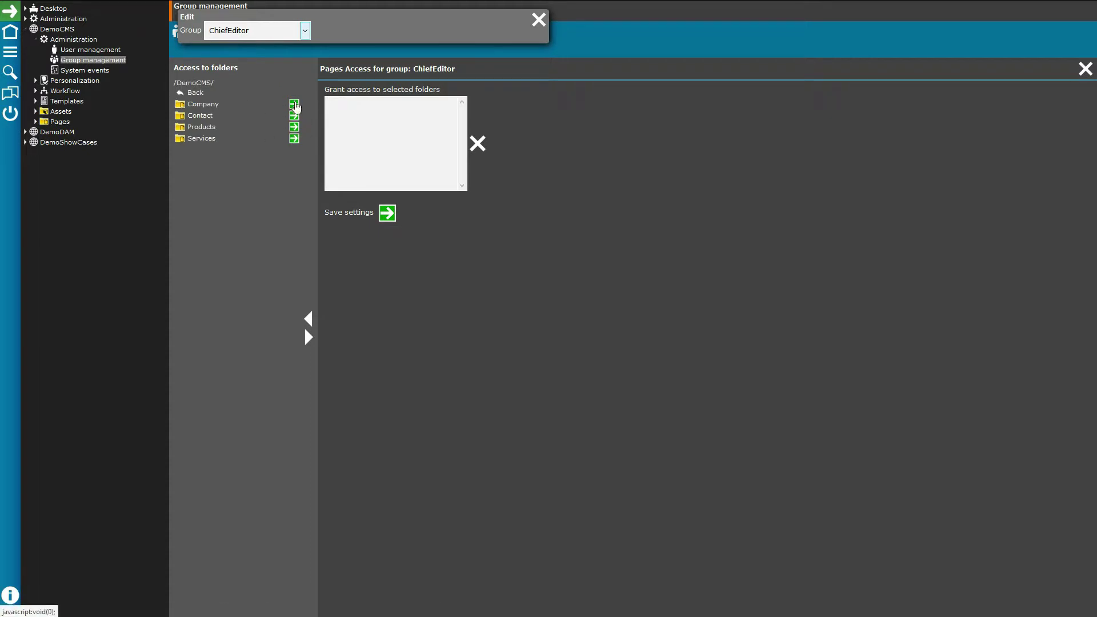
left_click(294, 105)
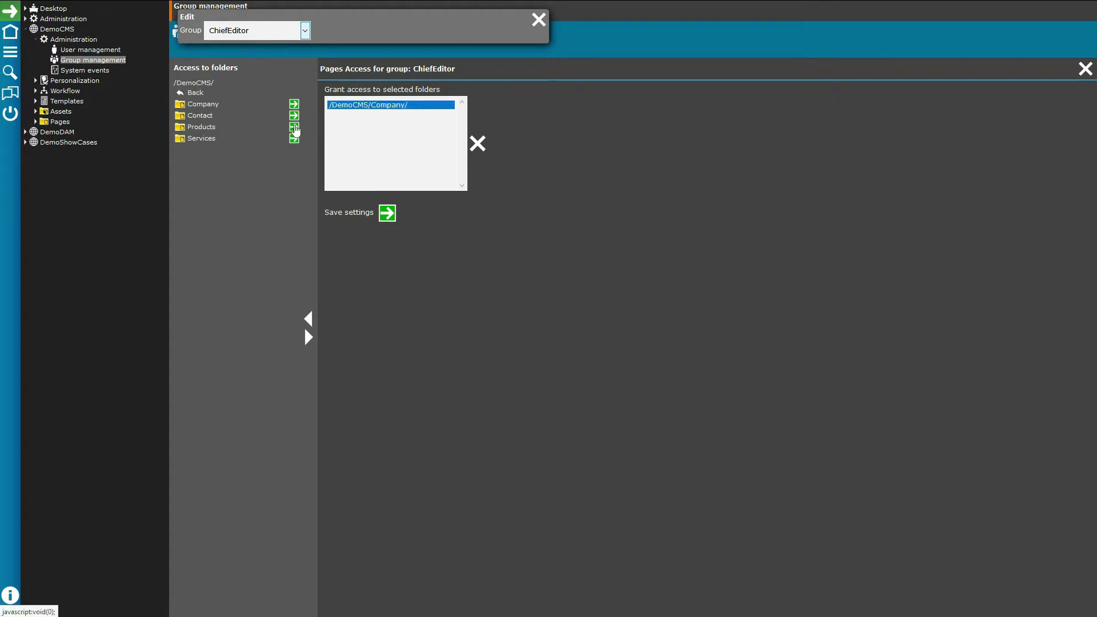
left_click(295, 128)
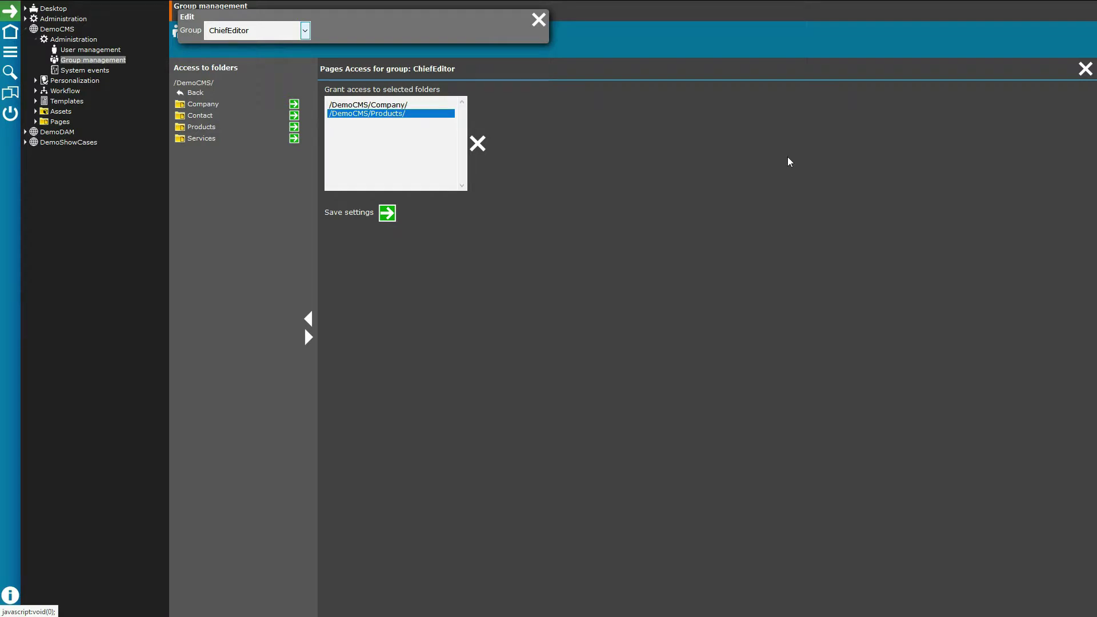
left_click(1085, 68)
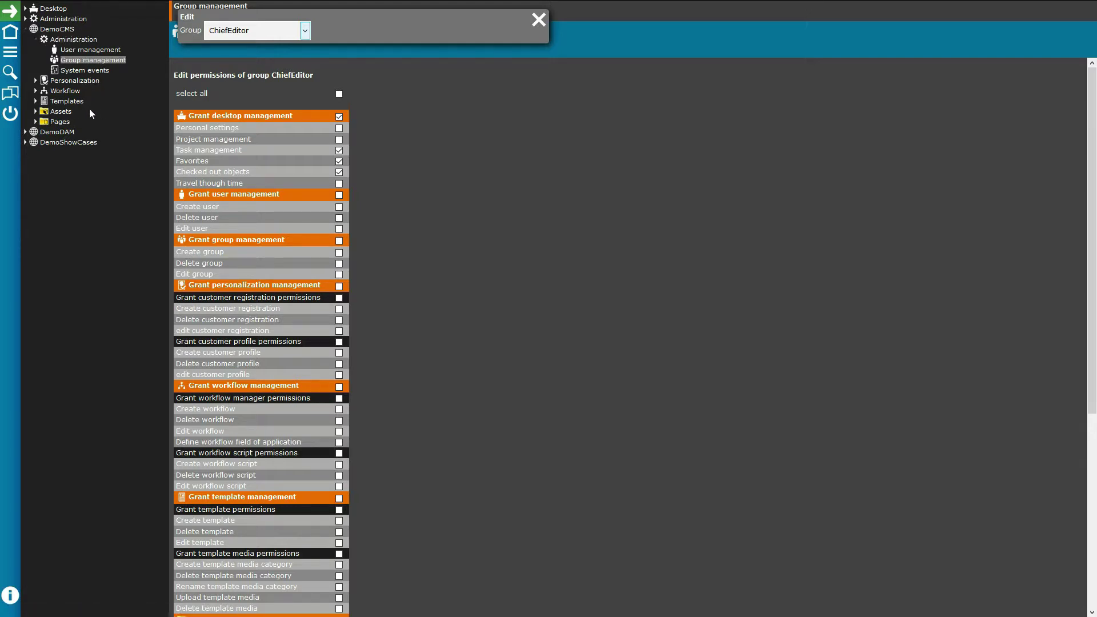
Look at the entries under DemoCMS Personalization, and collapse the Administration and Personalization branches
left_click(35, 81)
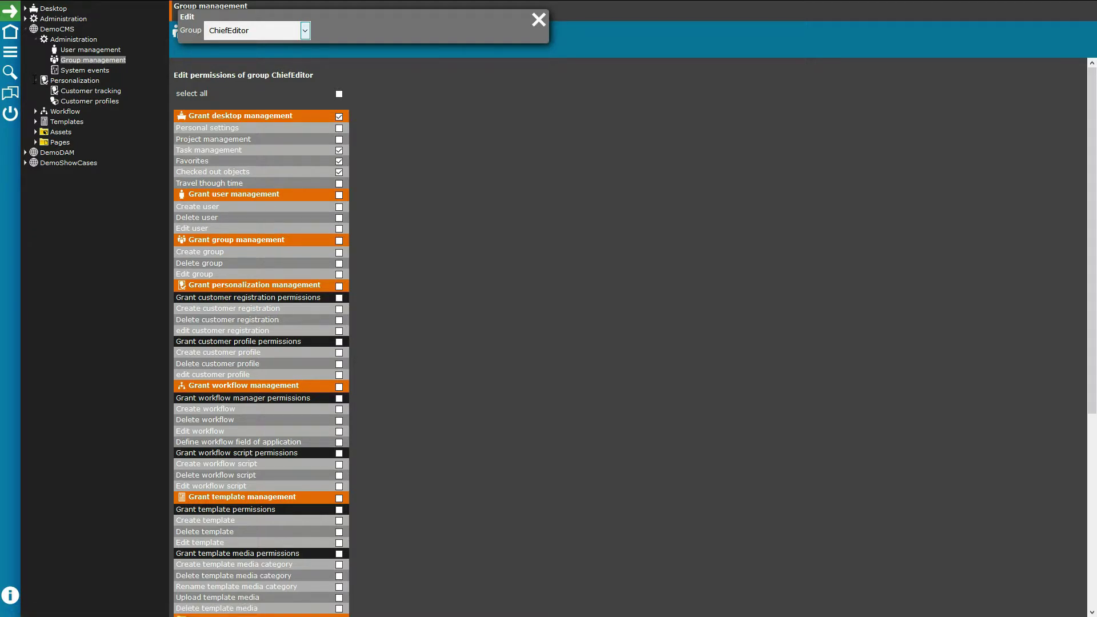
left_click(35, 37)
left_click(34, 49)
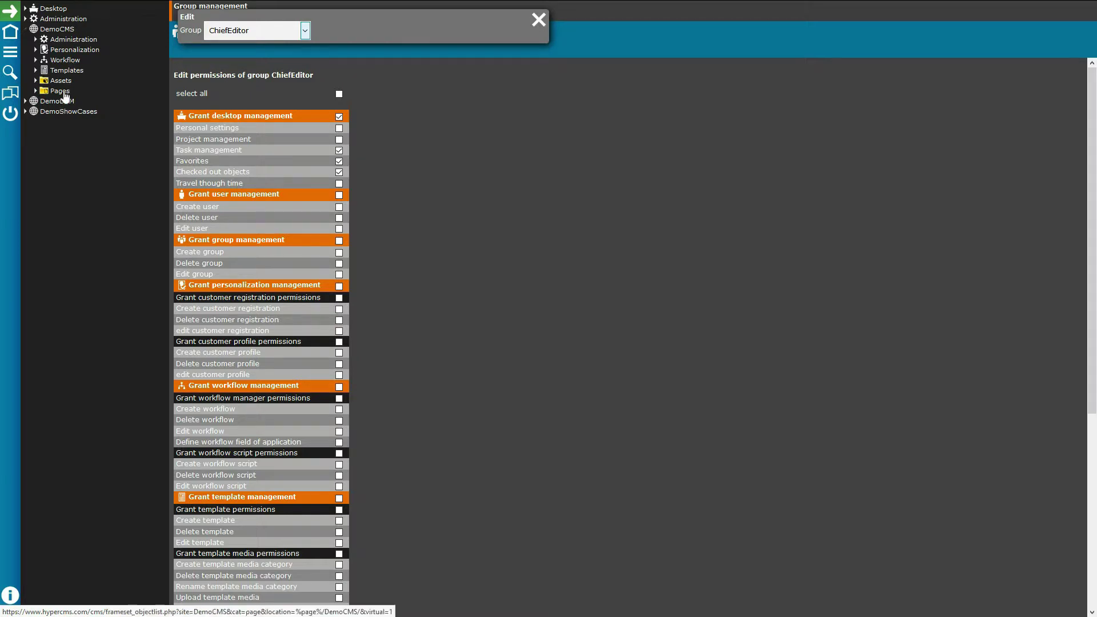
Open the Detail page template of DemoCMS for editing and examine its source code
left_click(36, 69)
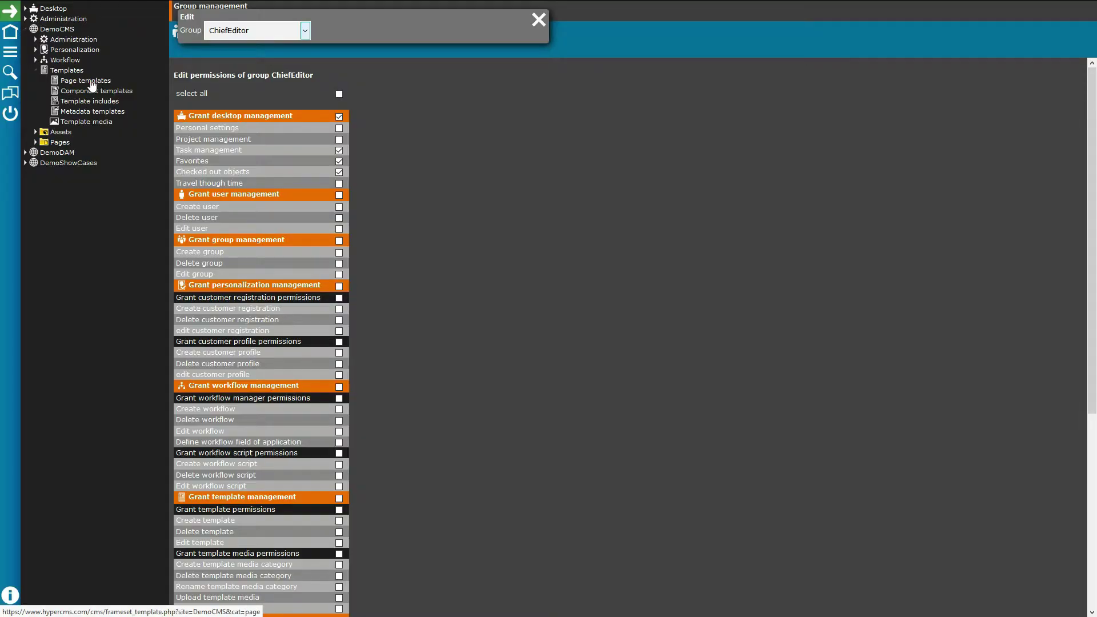
left_click(89, 80)
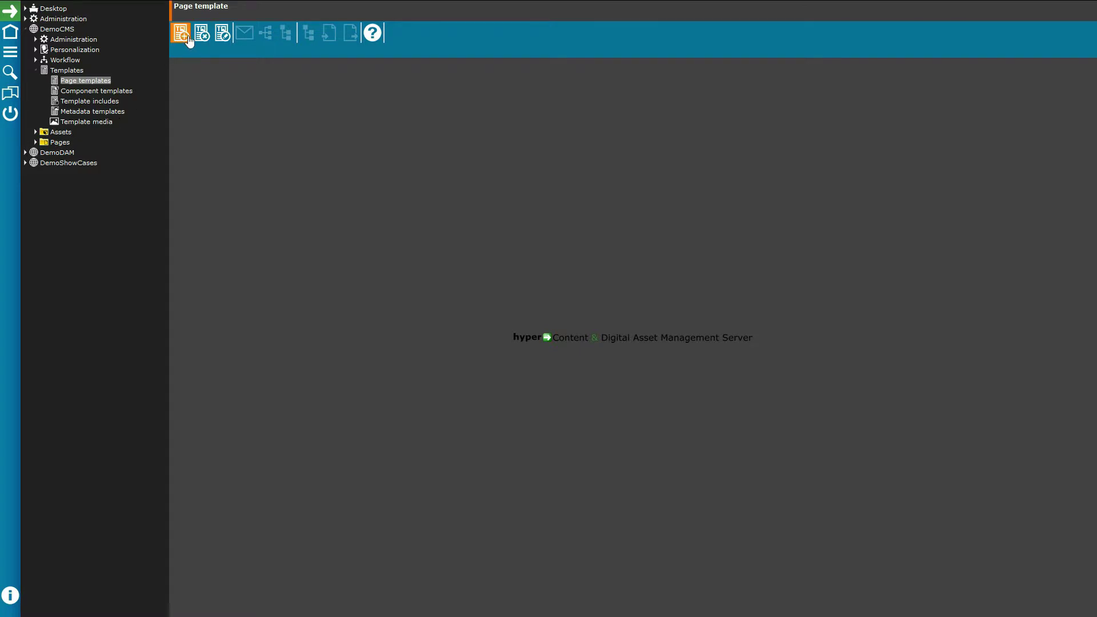
left_click(217, 37)
left_click(268, 35)
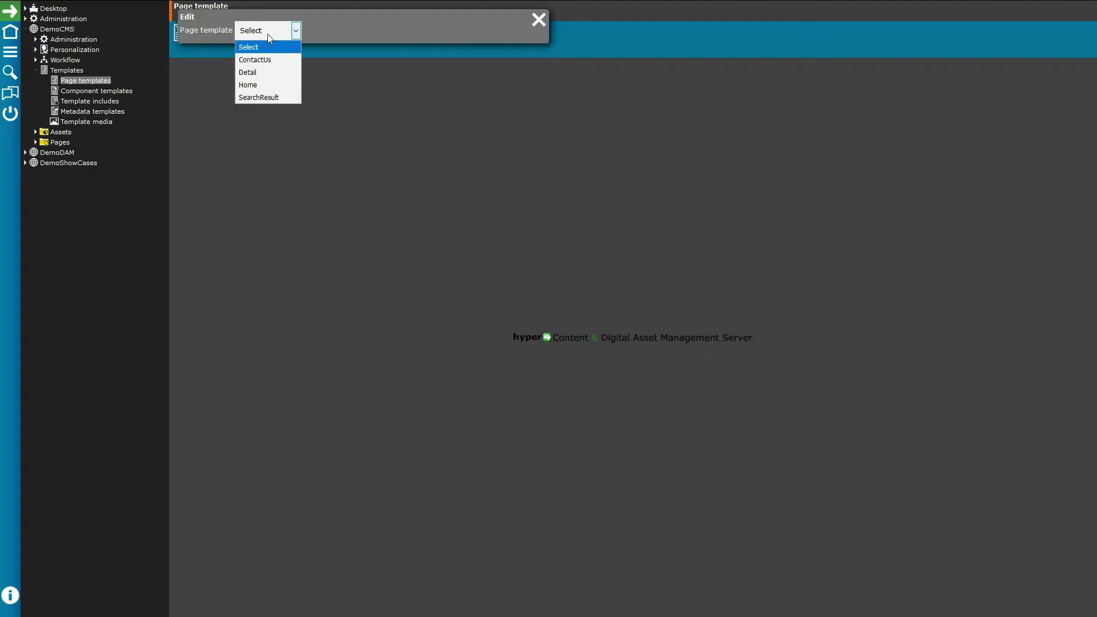
left_click(268, 73)
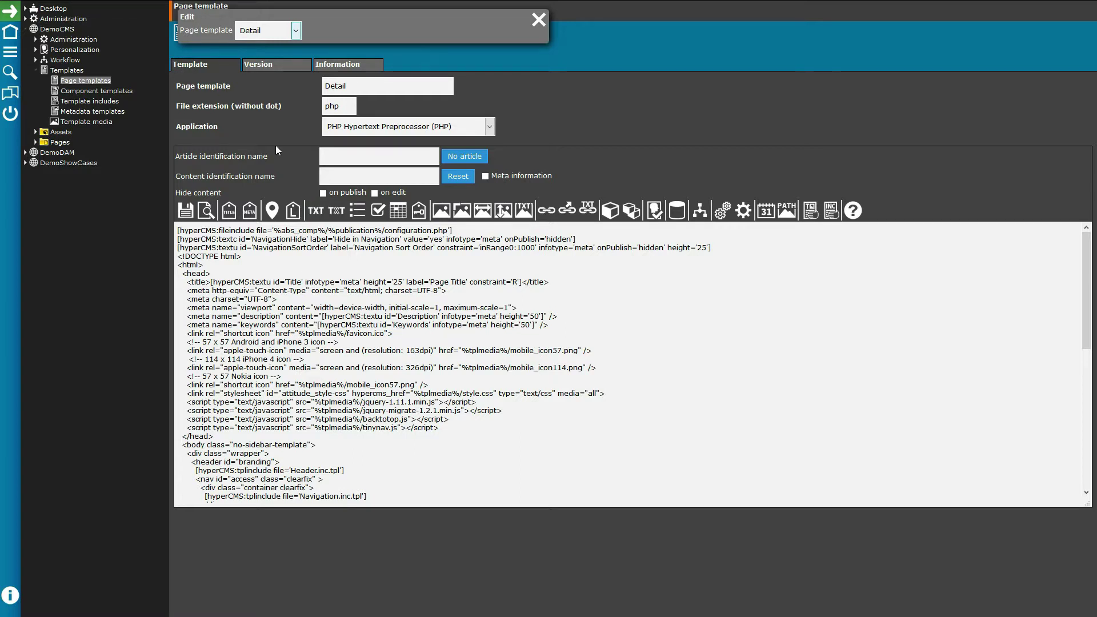
left_click(259, 65)
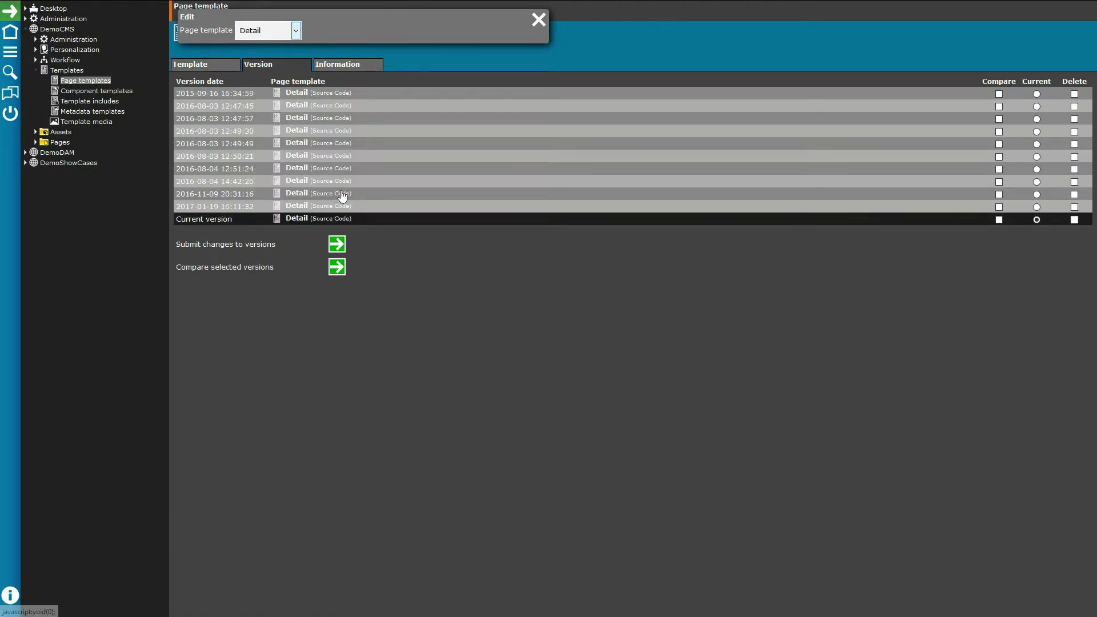
left_click(296, 118)
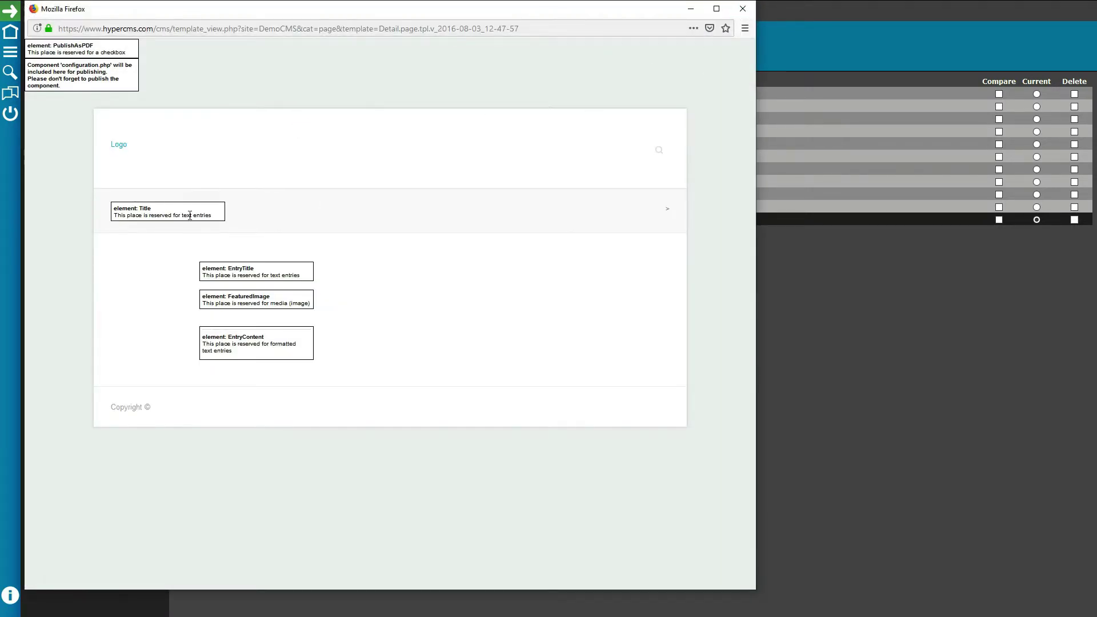
left_click(742, 8)
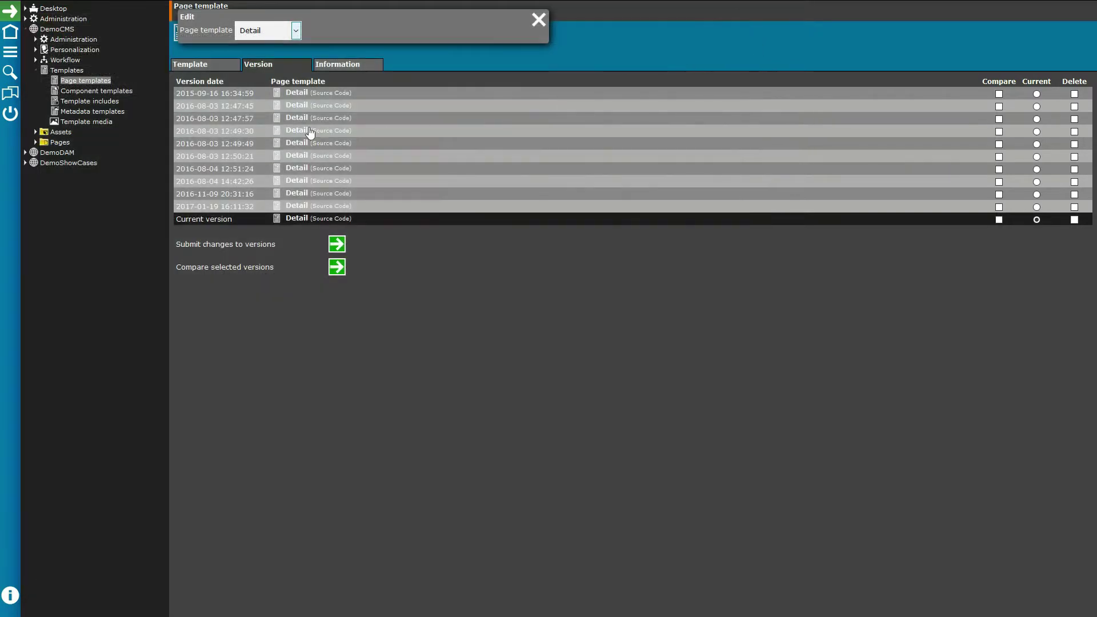
left_click(330, 118)
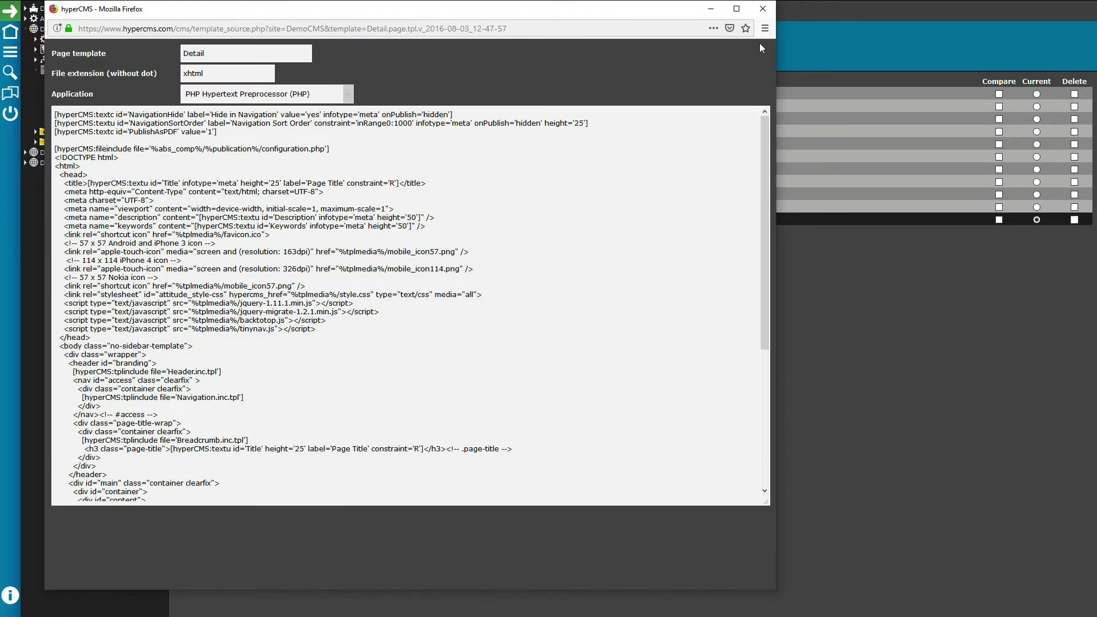
left_click(763, 9)
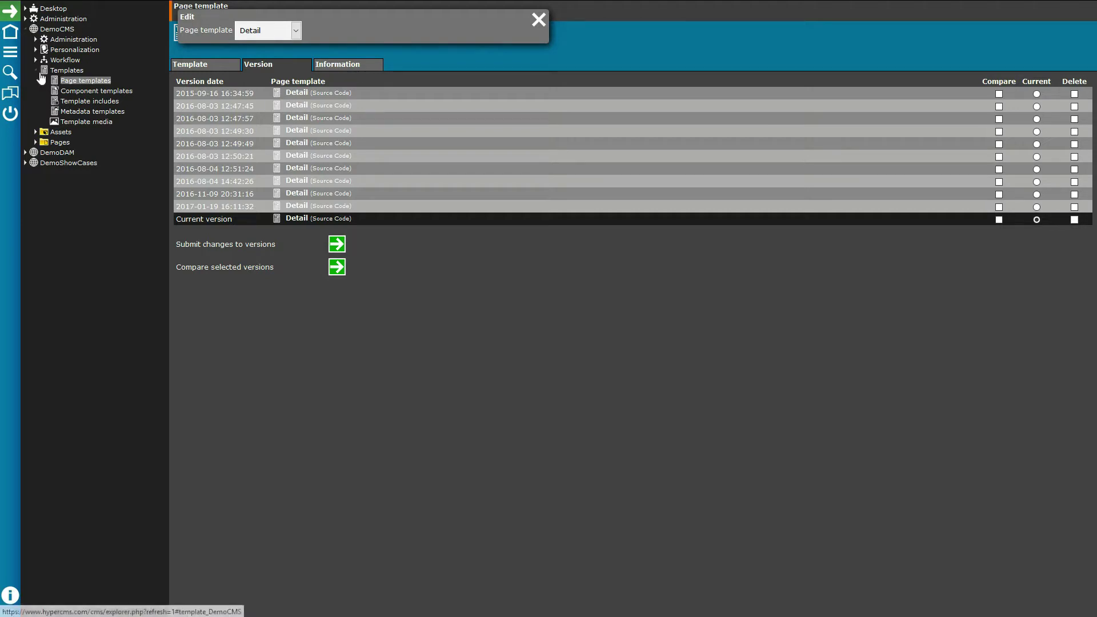
Collapse the DemoCMS templates and open the configuration.php component from the publication's assets
left_click(35, 70)
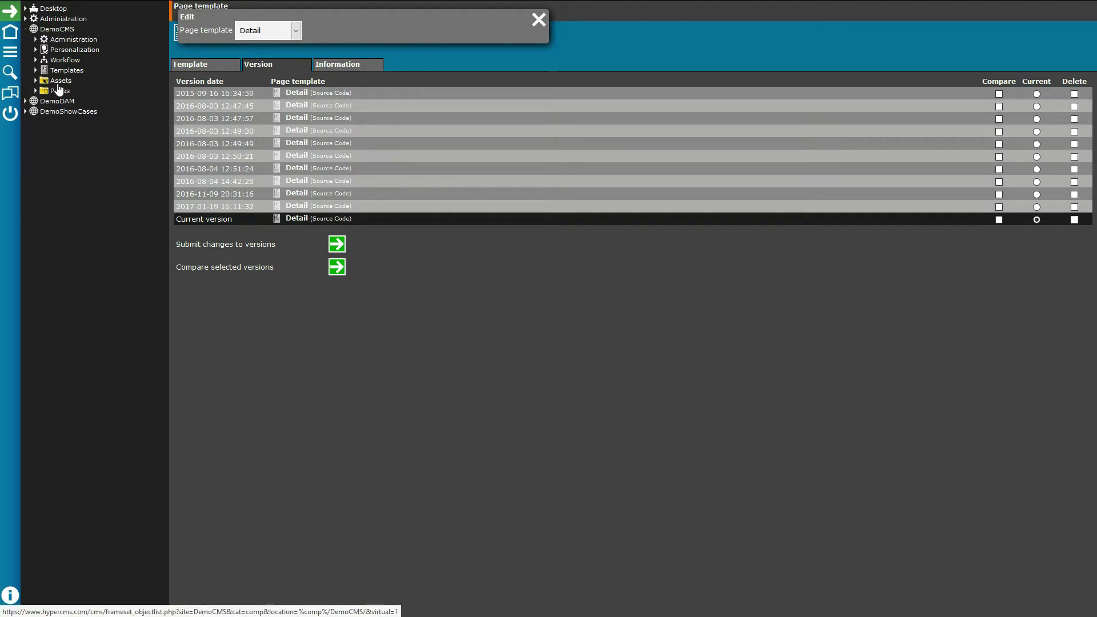
left_click(46, 80)
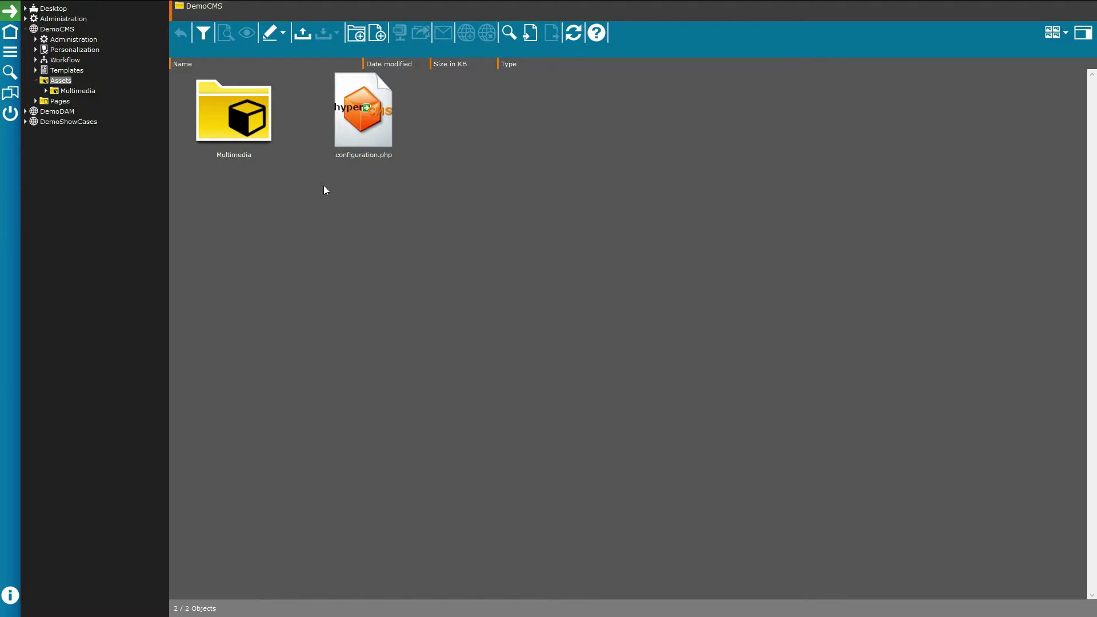
double_click(372, 136)
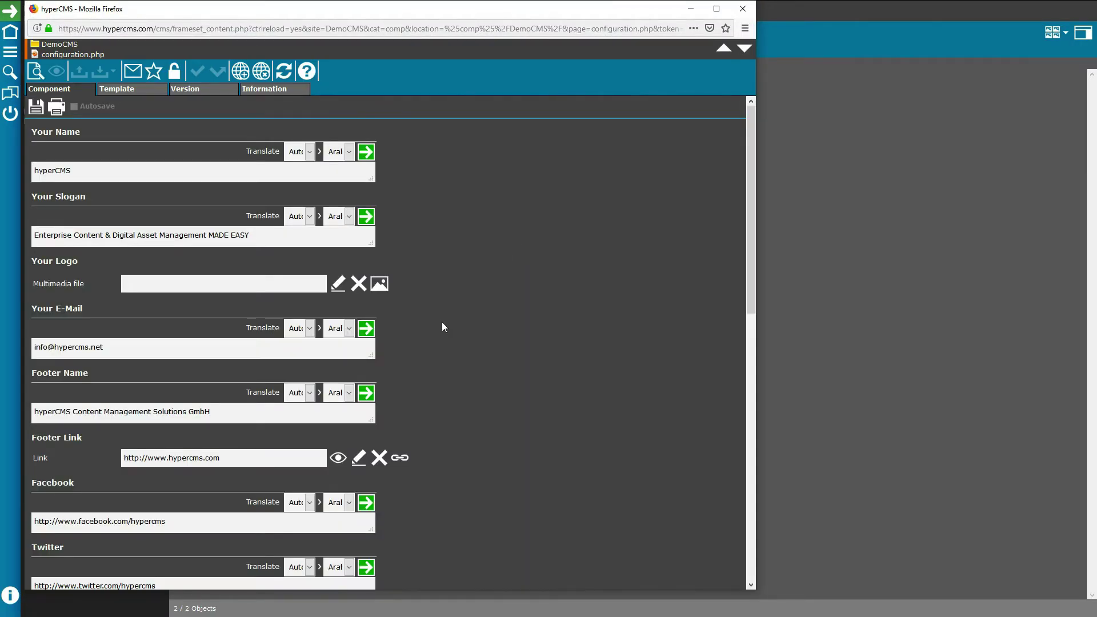
Examine the configuration.php component's name, slogan, logo, footer and social media fields, and close it
scroll(453, 350, "down", 1)
scroll(85, 198, "up", 1)
scroll(337, 293, "down", 3)
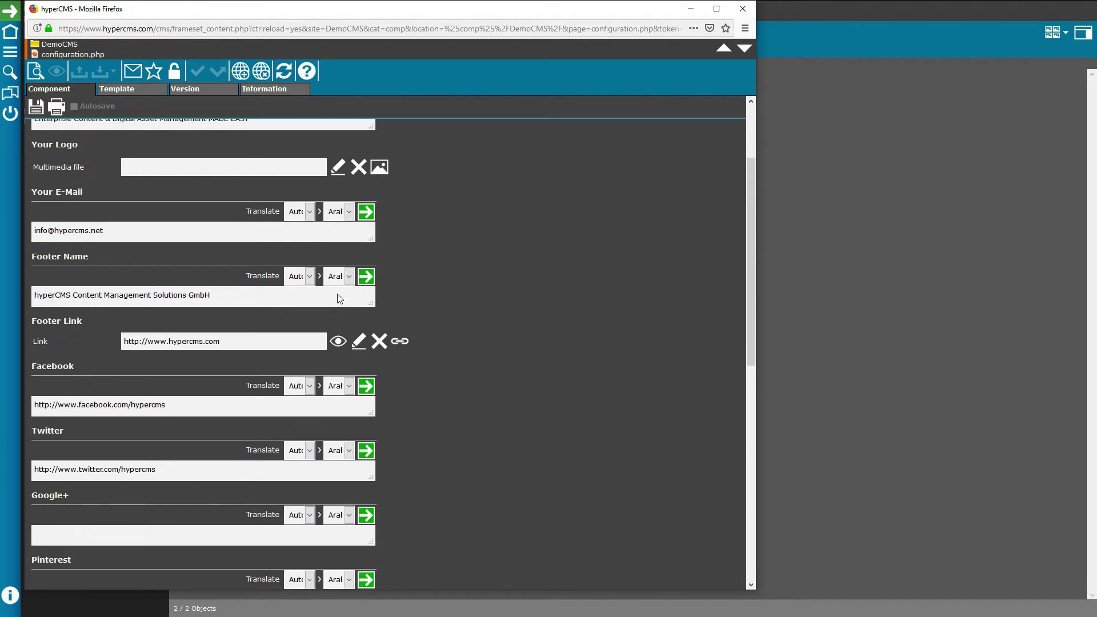
scroll(337, 294, "down", 2)
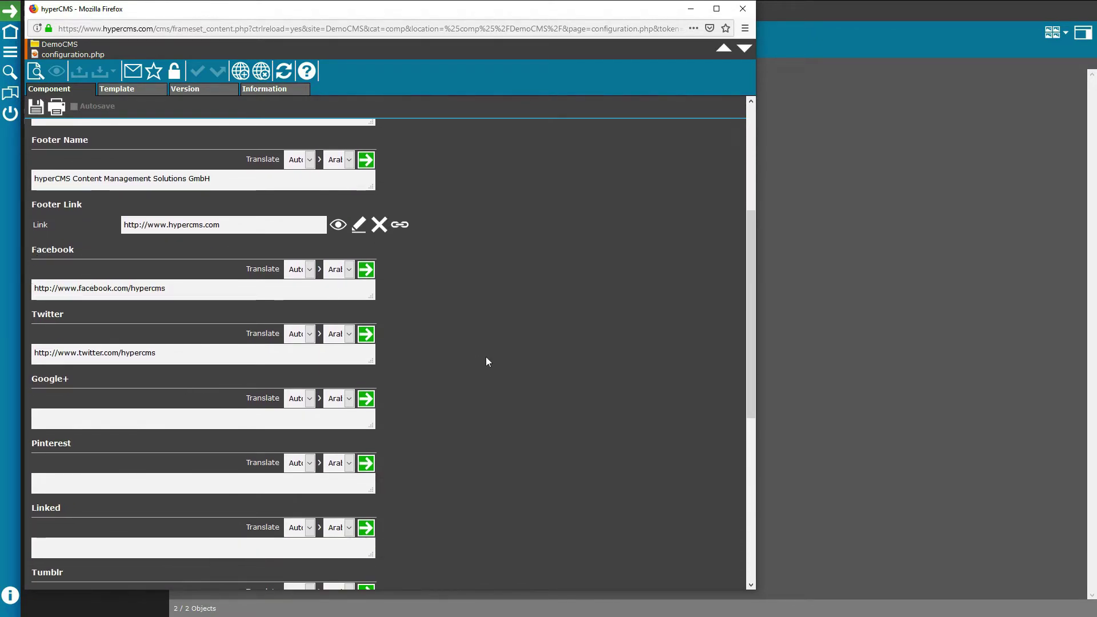
left_click(746, 10)
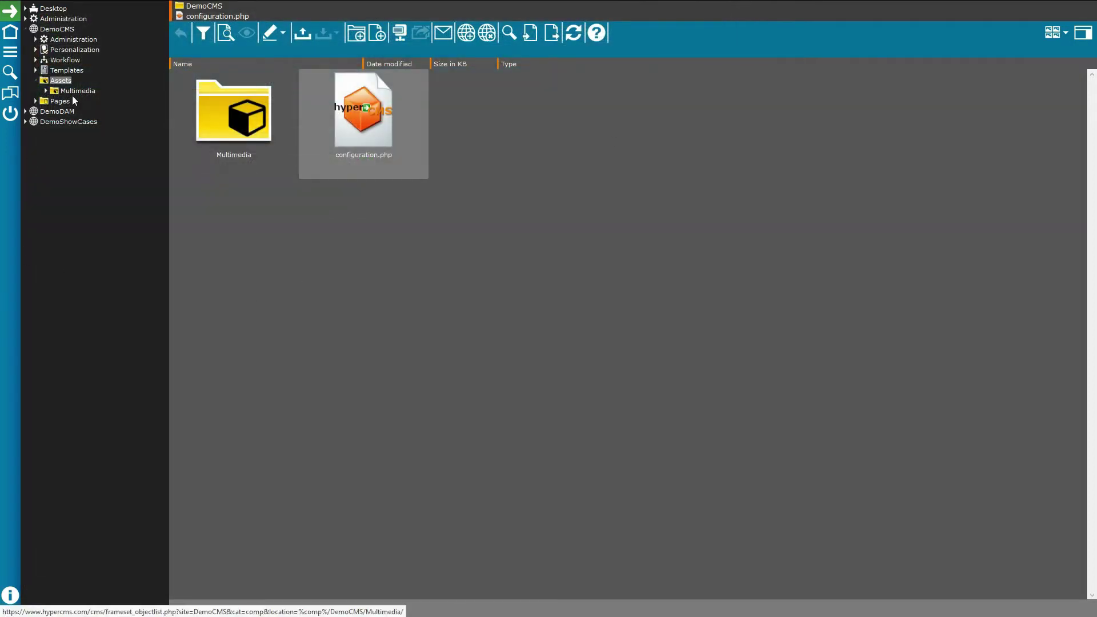
List the contents of the DemoCMS Pages folder and open the preview of index.php
left_click(35, 102)
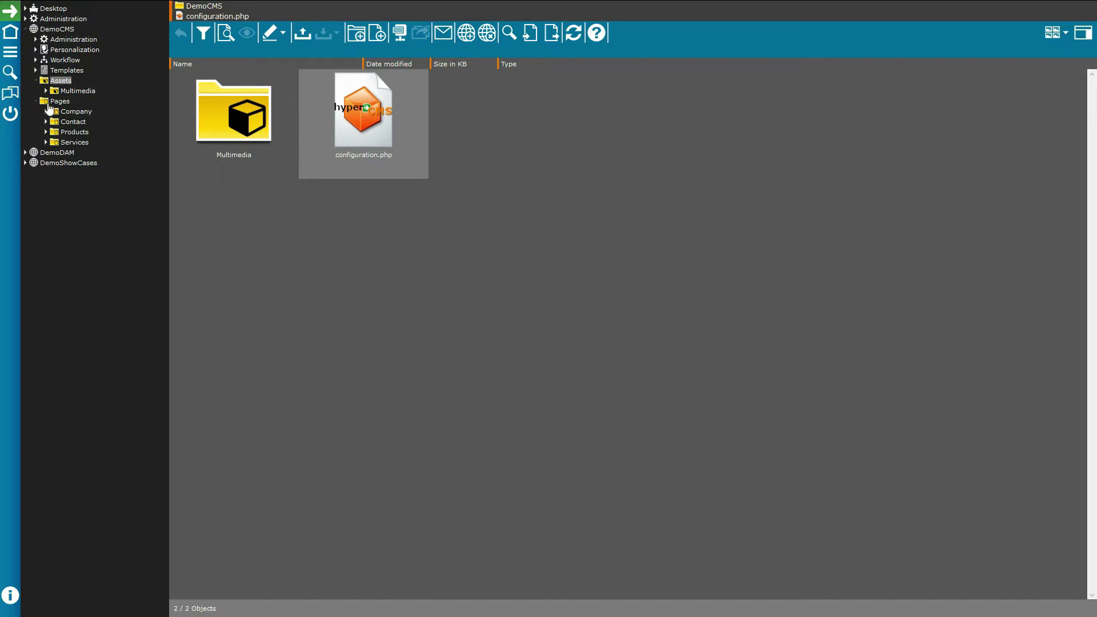
left_click(61, 103)
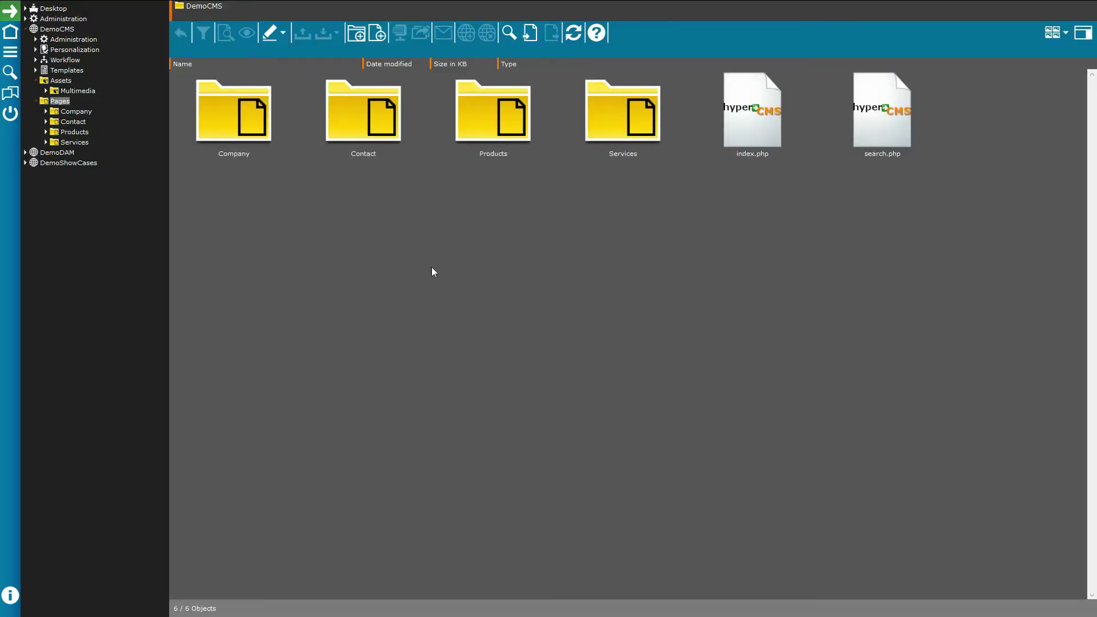
left_click(750, 140)
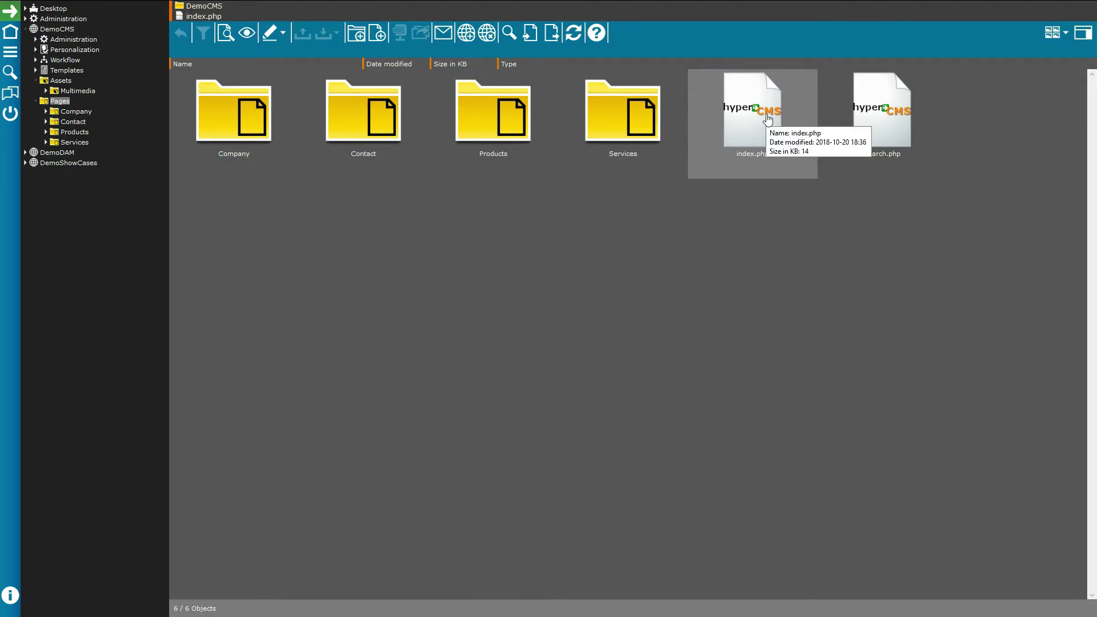
left_click(224, 35)
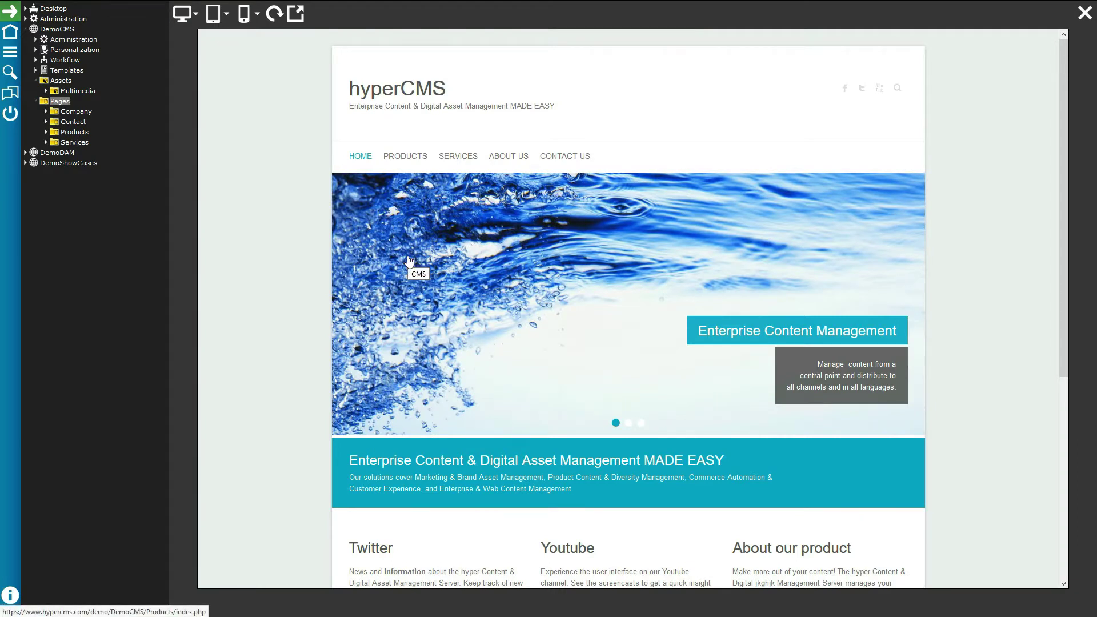
Look through the desktop, tablet and phone screen sizes, and preview index.php on the Apple iPhone 7 (375 x 667)
left_click(193, 18)
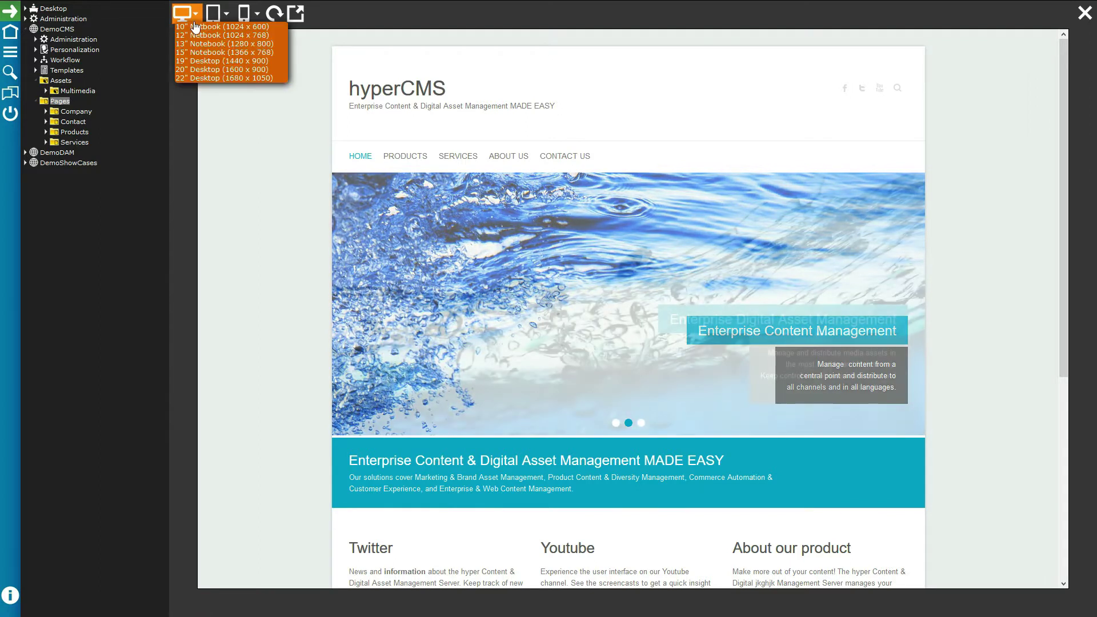
left_click(223, 20)
left_click(244, 17)
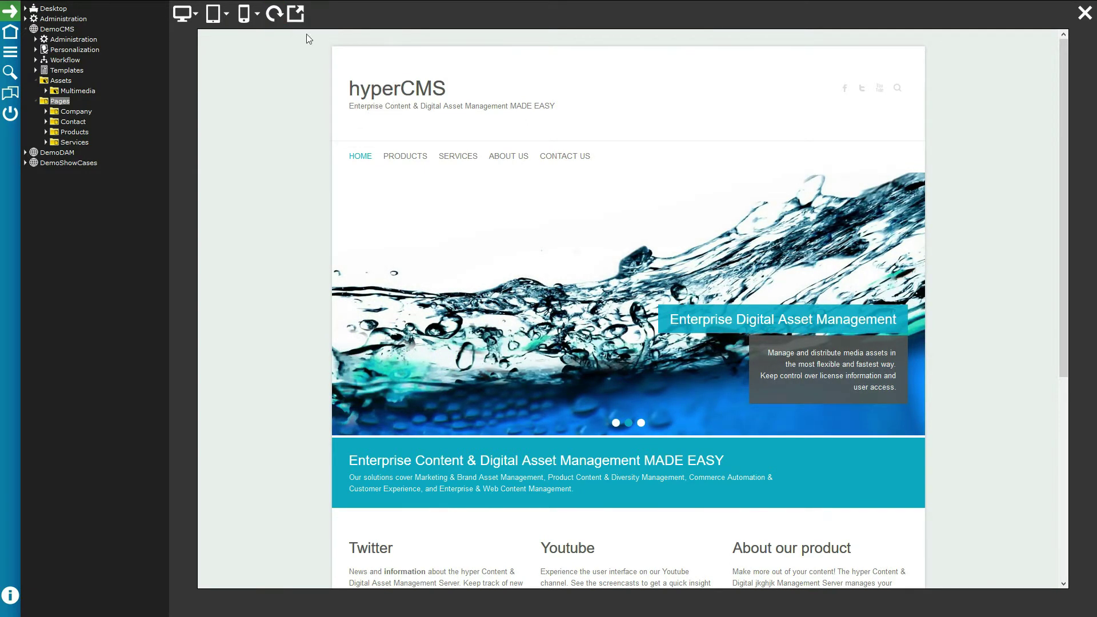
left_click(248, 22)
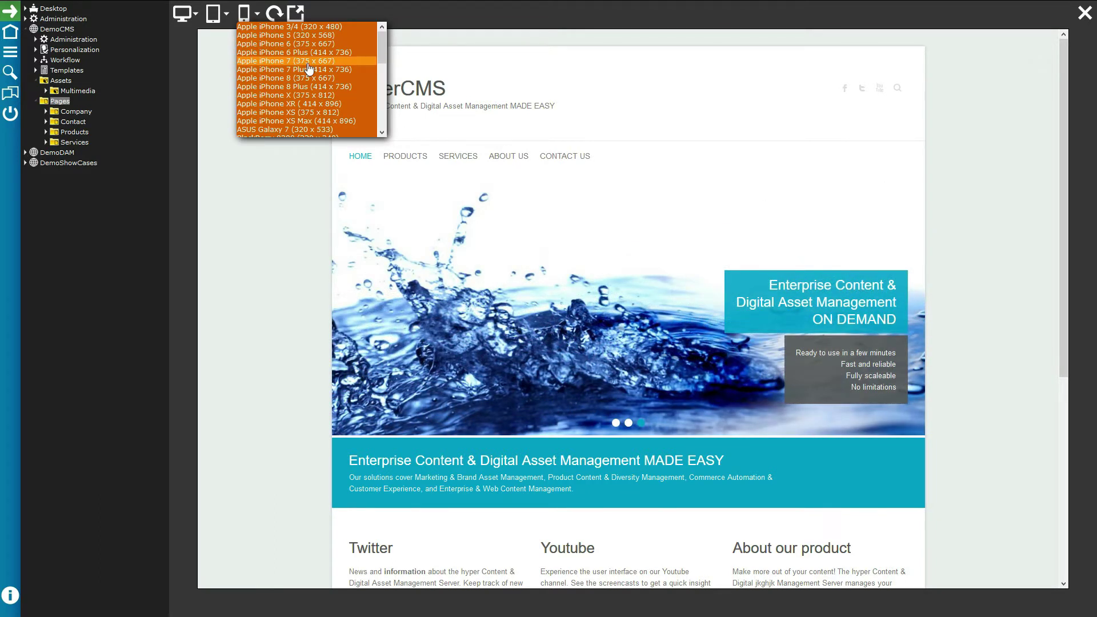
left_click(309, 60)
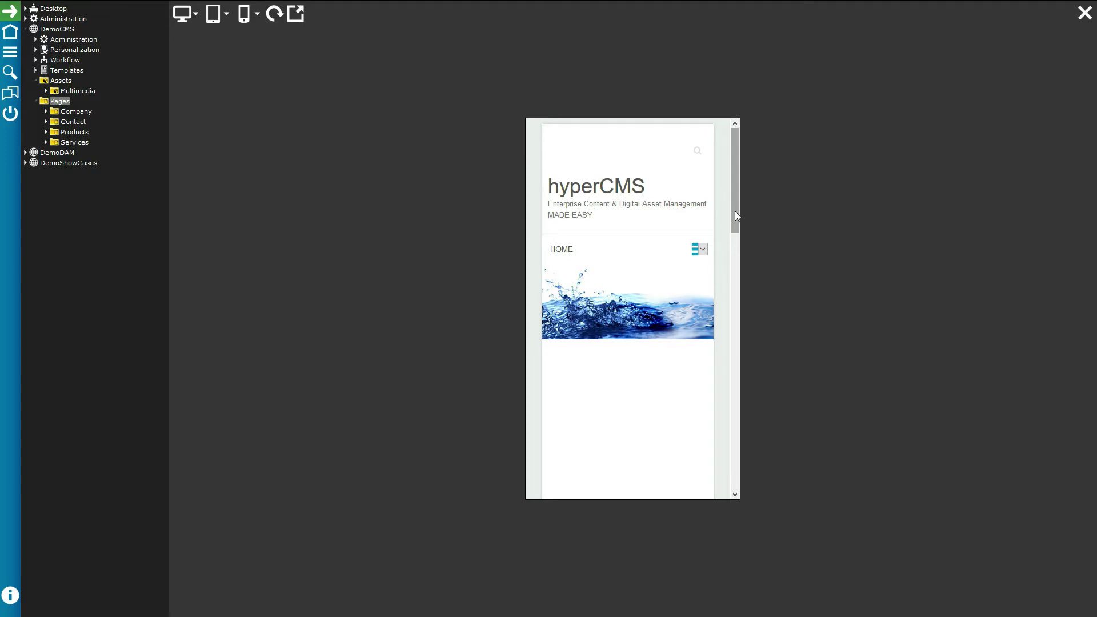
Check the phone preview of index.php, switching between its banner slides and viewing the content below
left_click_drag(736, 199, 732, 164)
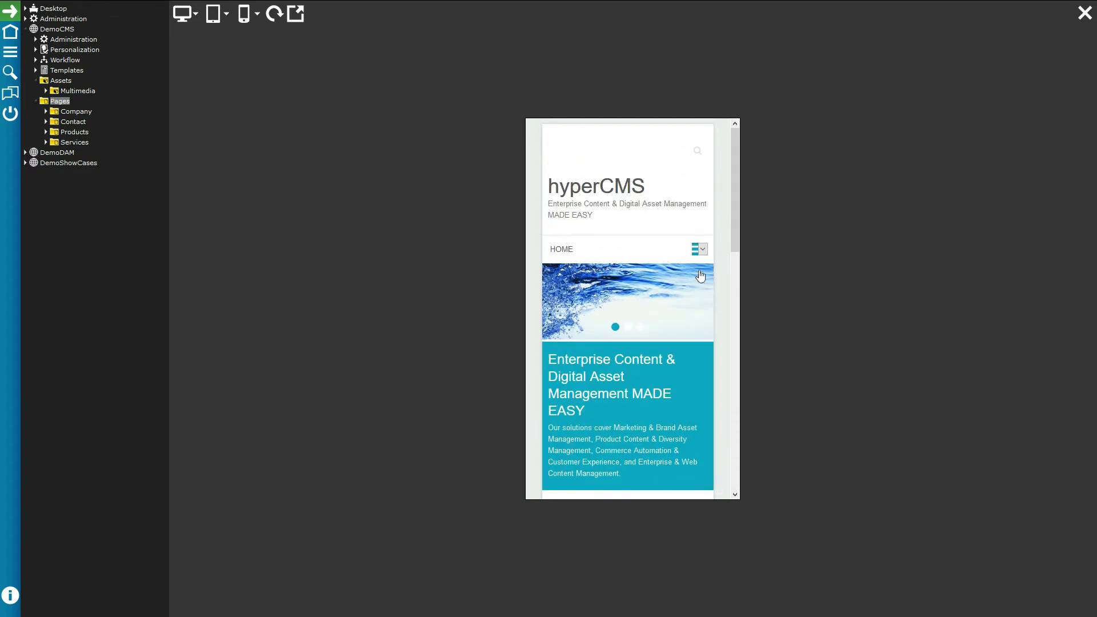
left_click(641, 328)
left_click(628, 327)
scroll(661, 328, "down", 4)
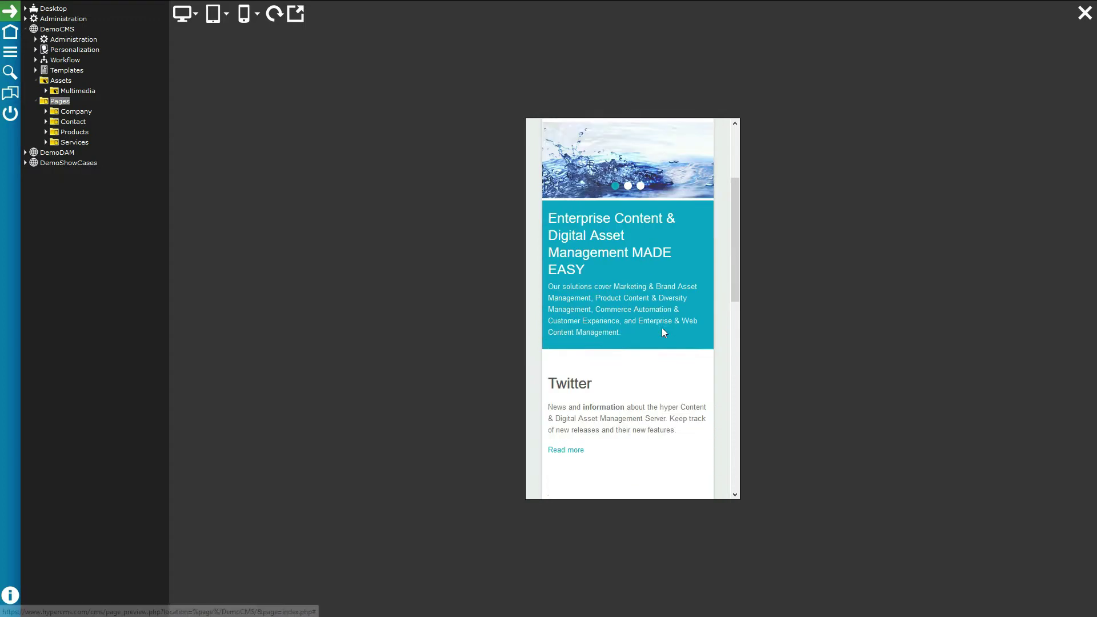
scroll(665, 325, "up", 4)
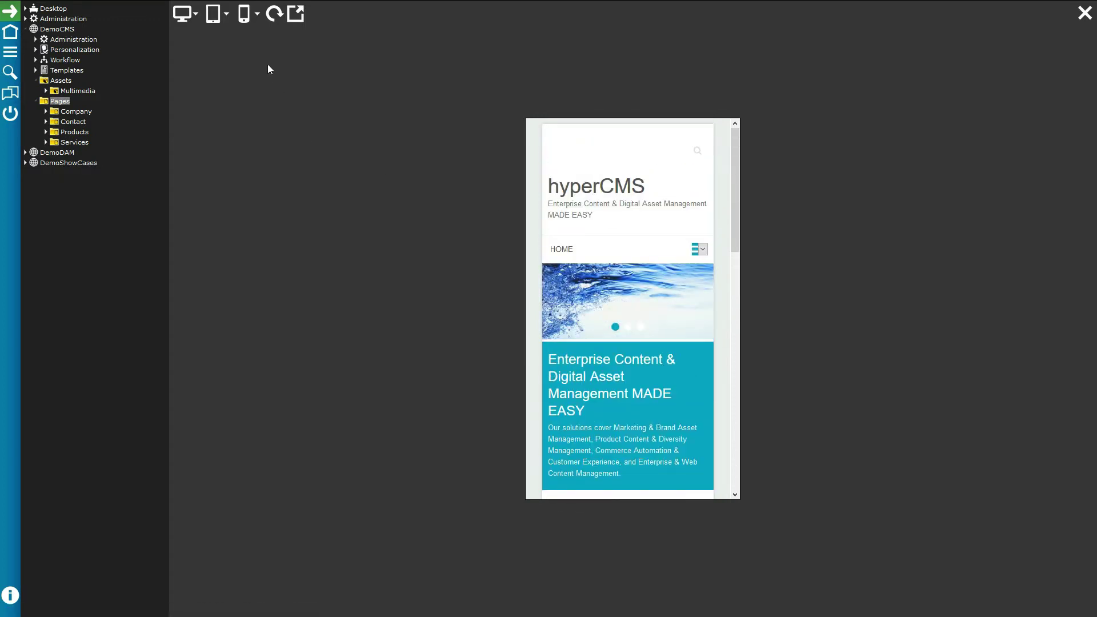
Rotate the phone preview to landscape, check the page down to its footer, and close the preview
left_click(275, 14)
left_click_drag(821, 233, 814, 400)
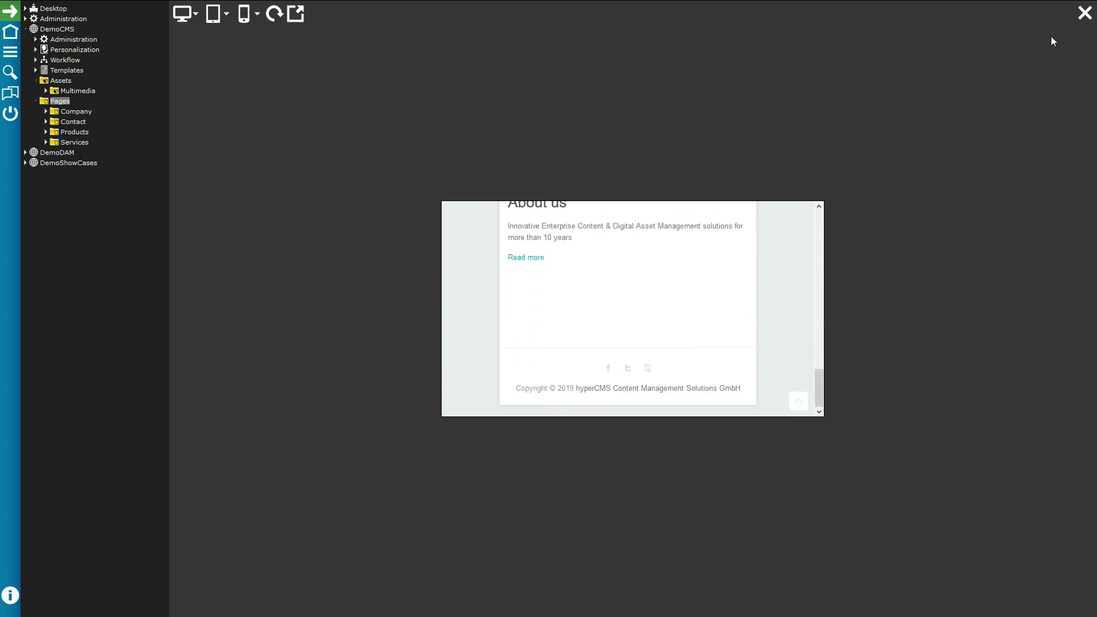
left_click(1084, 12)
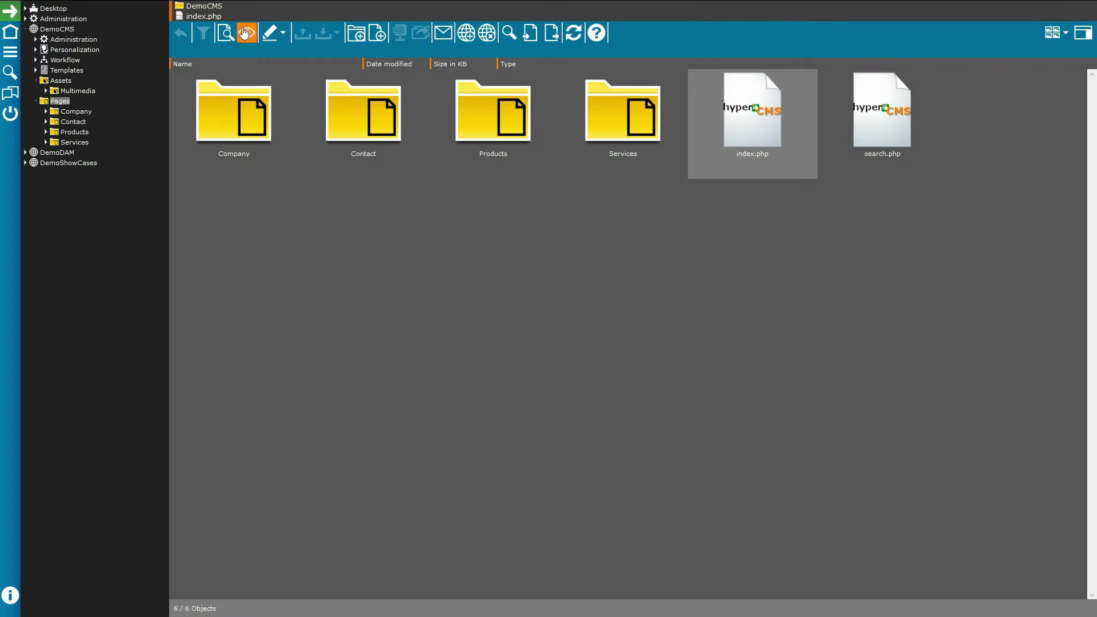
View the index.php page directly, and look at its edit commands and context options
left_click(244, 32)
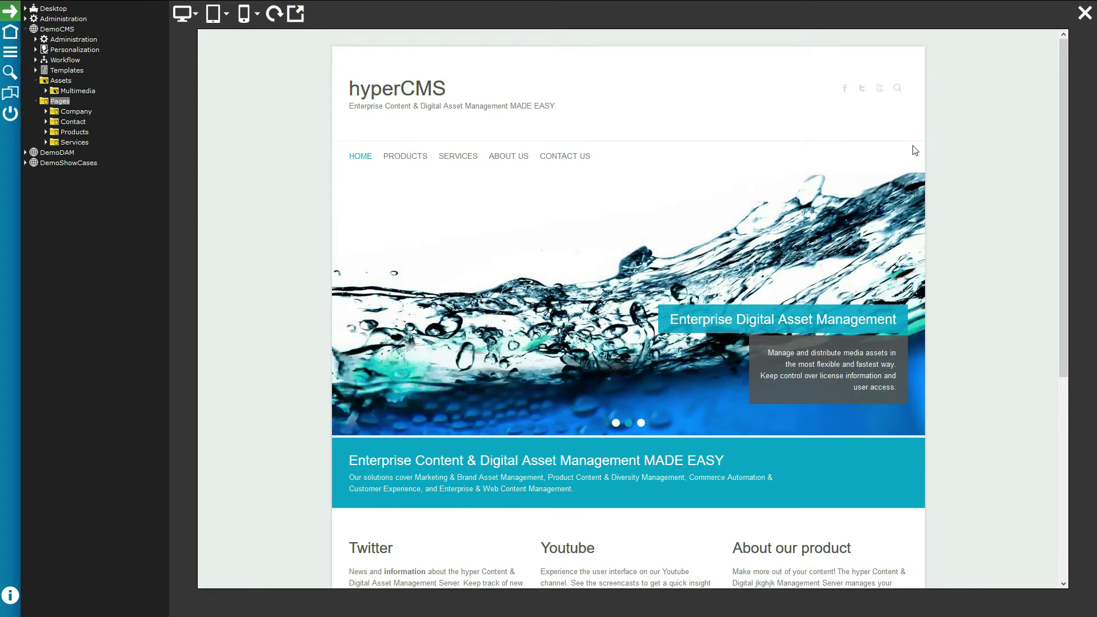
left_click(1084, 12)
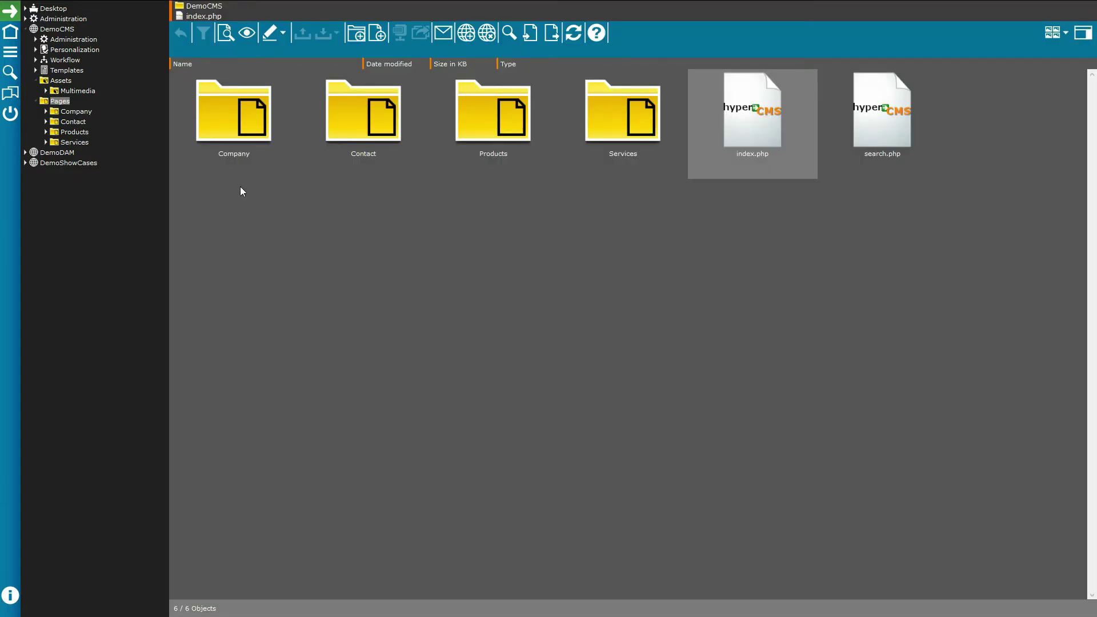
left_click(284, 34)
right_click(762, 122)
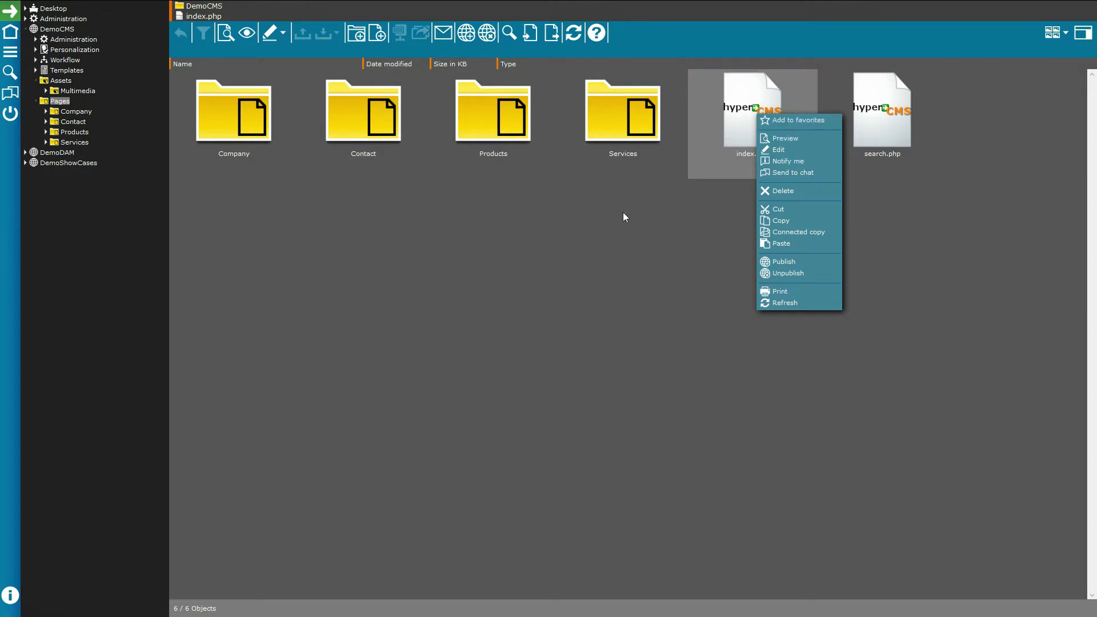
left_click(641, 206)
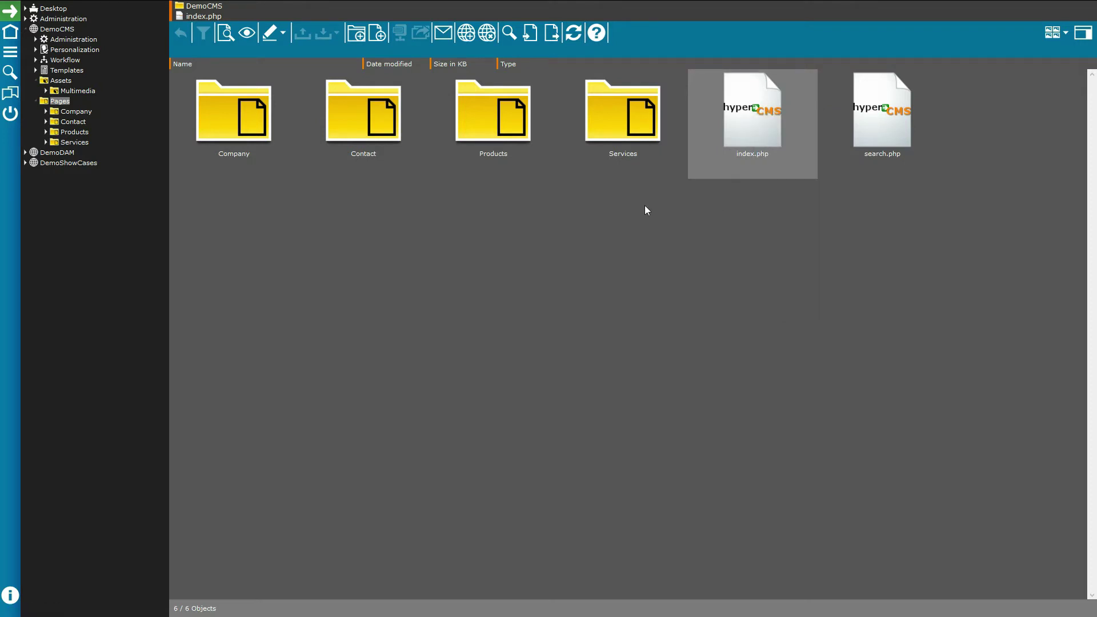
Look at the new folder form, and preview the Home template in the new page form without creating anything
left_click(356, 33)
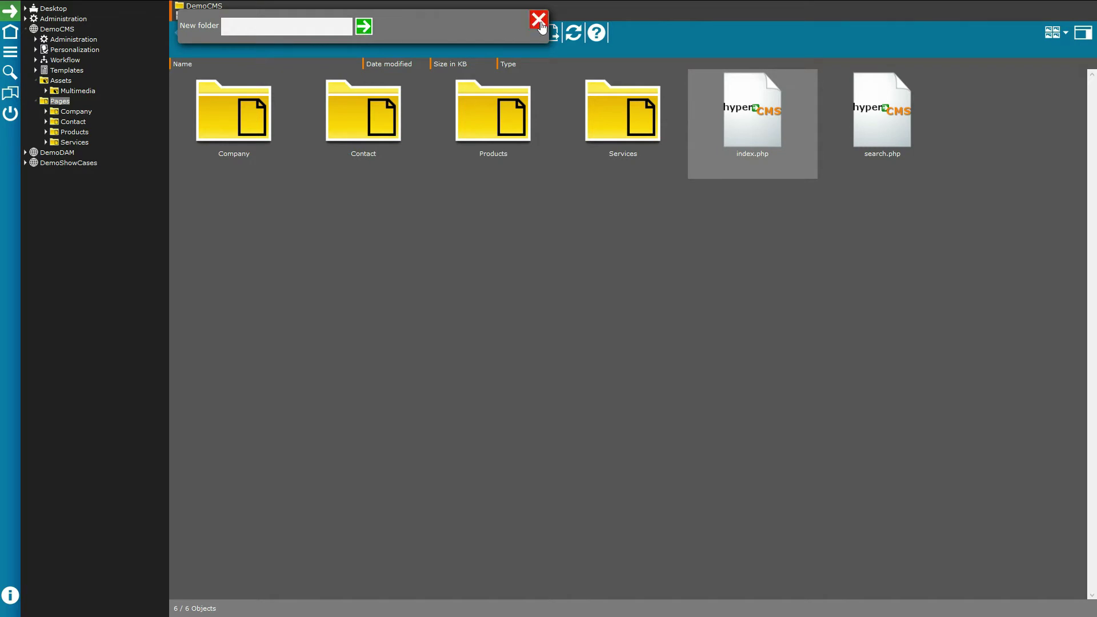
left_click(539, 20)
left_click(381, 35)
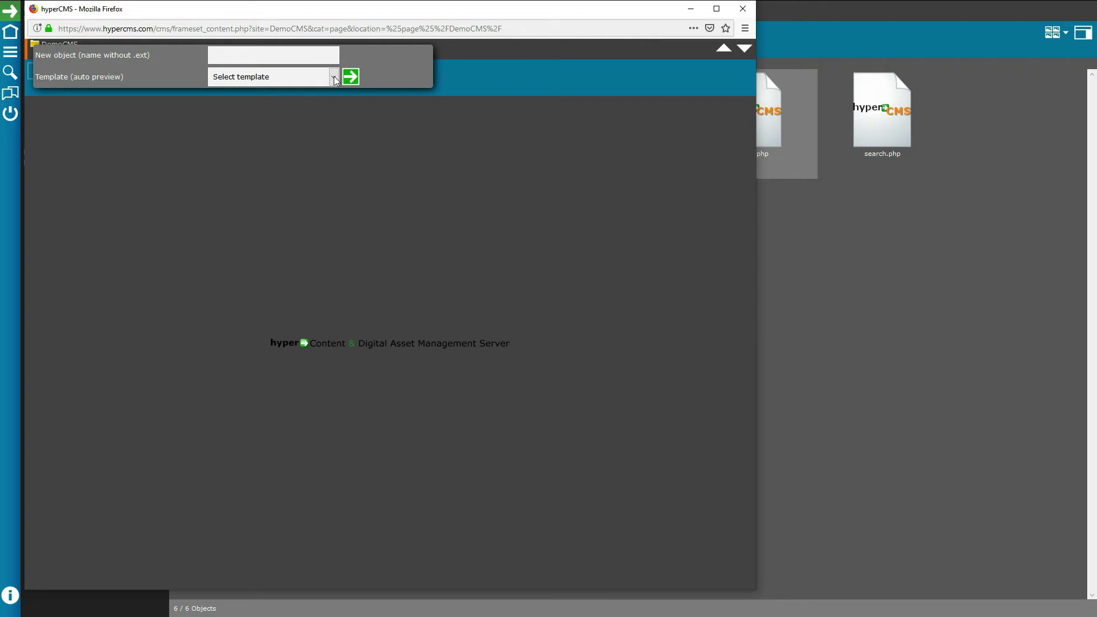
left_click(333, 76)
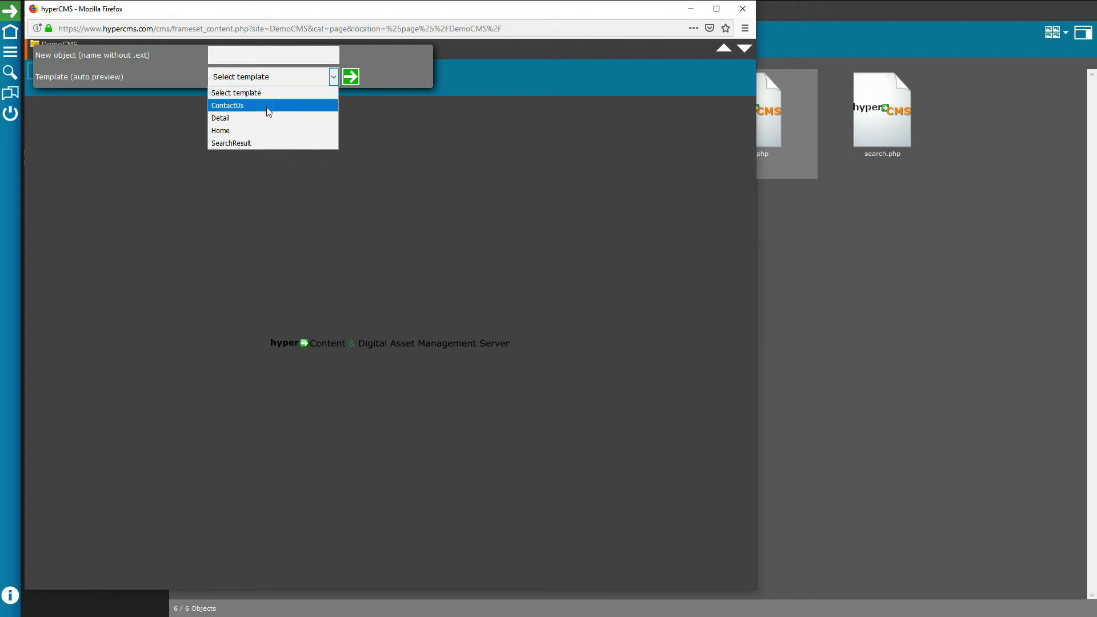
left_click(224, 129)
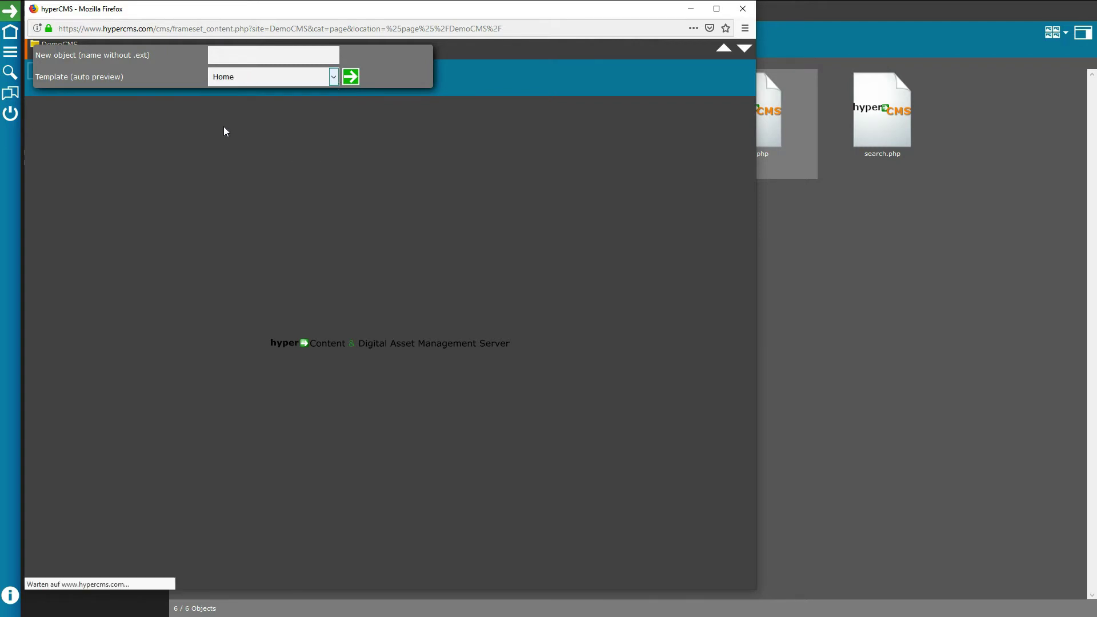
scroll(336, 288, "down", 3)
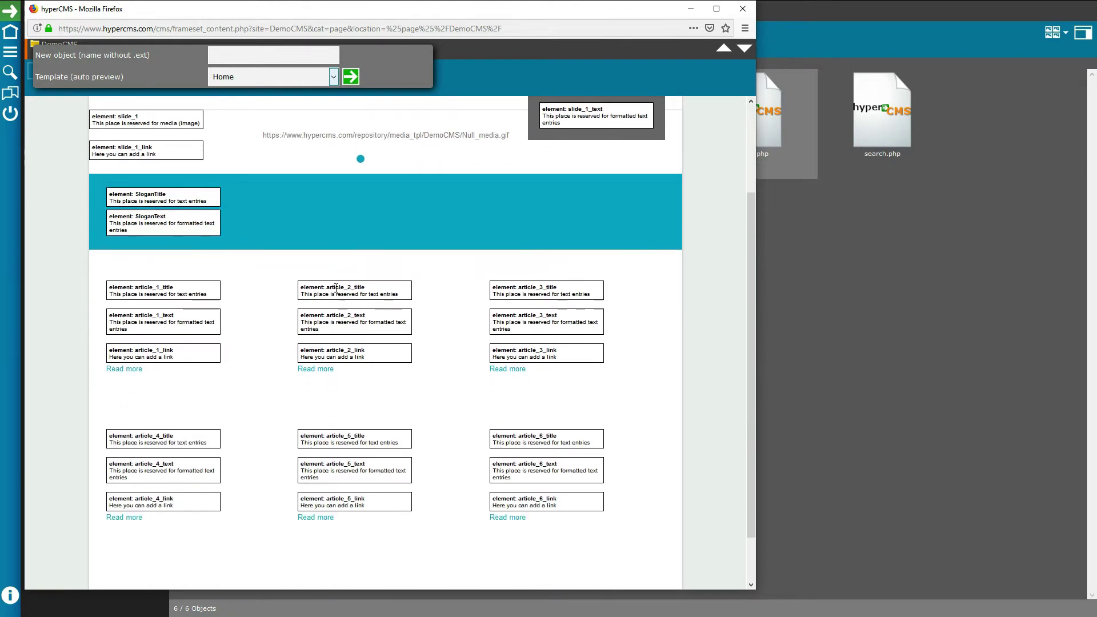
scroll(386, 222, "up", 3)
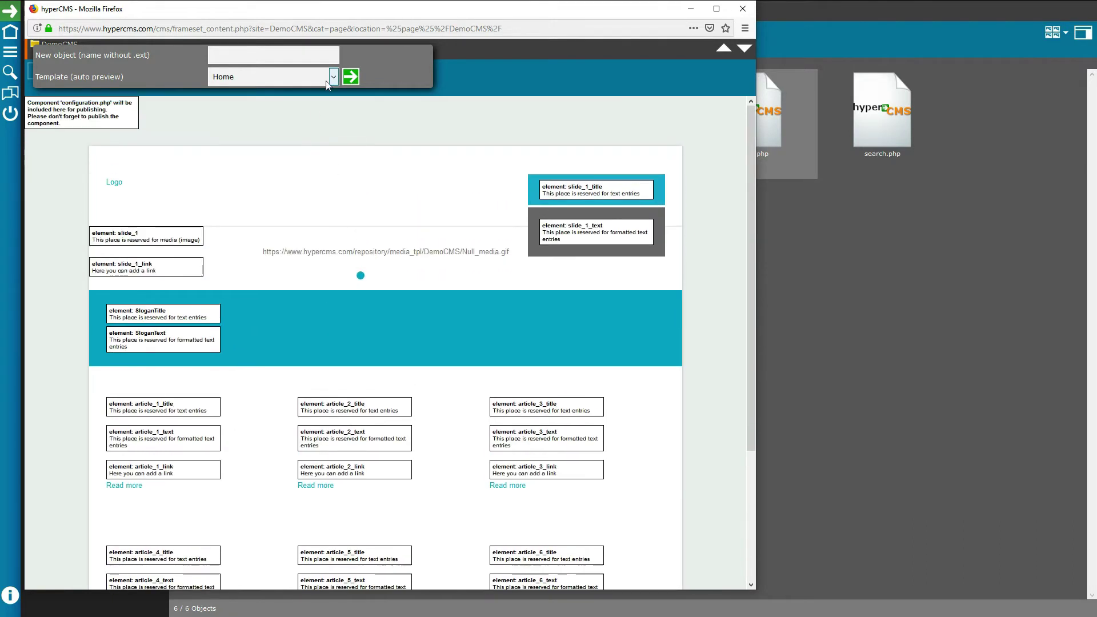
left_click(743, 10)
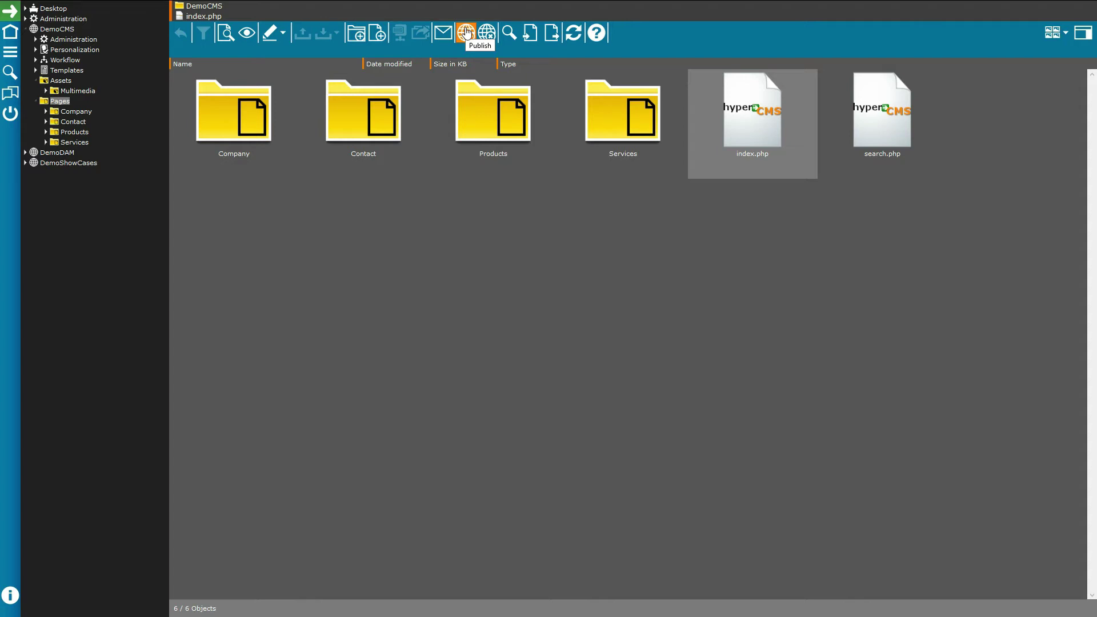
Examine the publishing options for index.php, including the date calendar, and close them without publishing
left_click(466, 31)
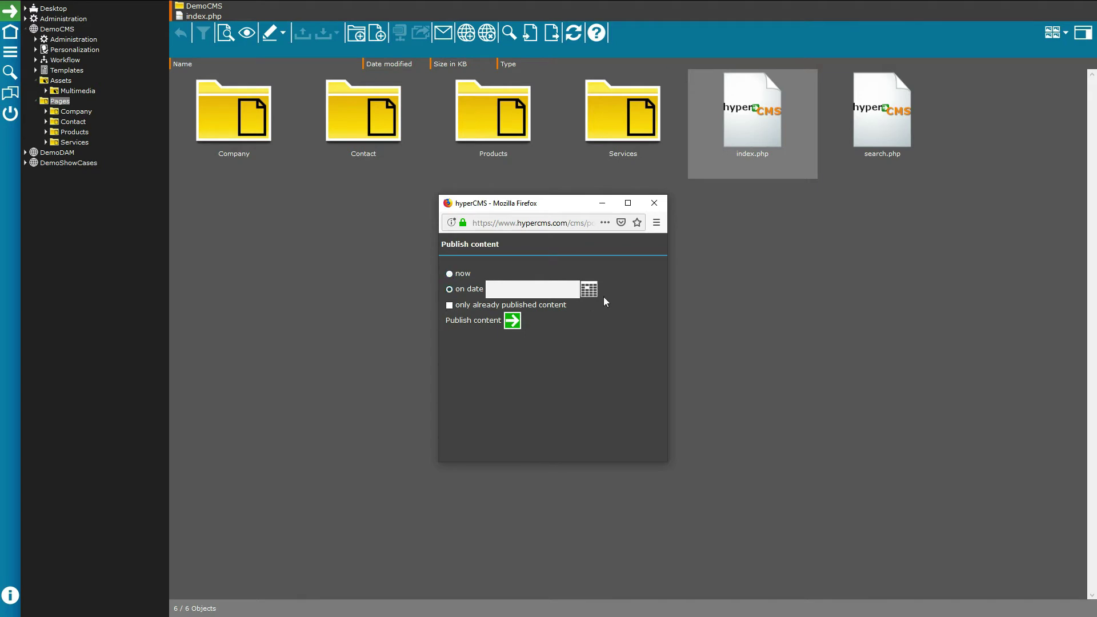
left_click(589, 290)
left_click(590, 290)
left_click(589, 290)
left_click(625, 284)
left_click(654, 203)
Examine the unpublishing options for index.php with the date calendar, and close them without unpublishing
left_click(486, 33)
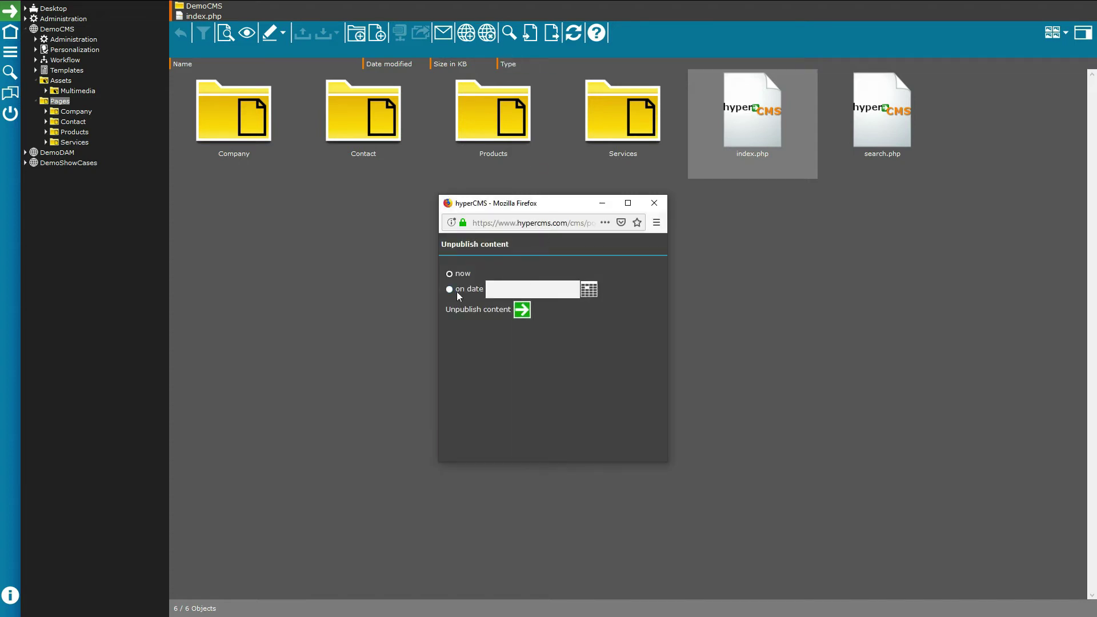
left_click(589, 290)
left_click(589, 292)
left_click(588, 291)
left_click(629, 266)
left_click(655, 204)
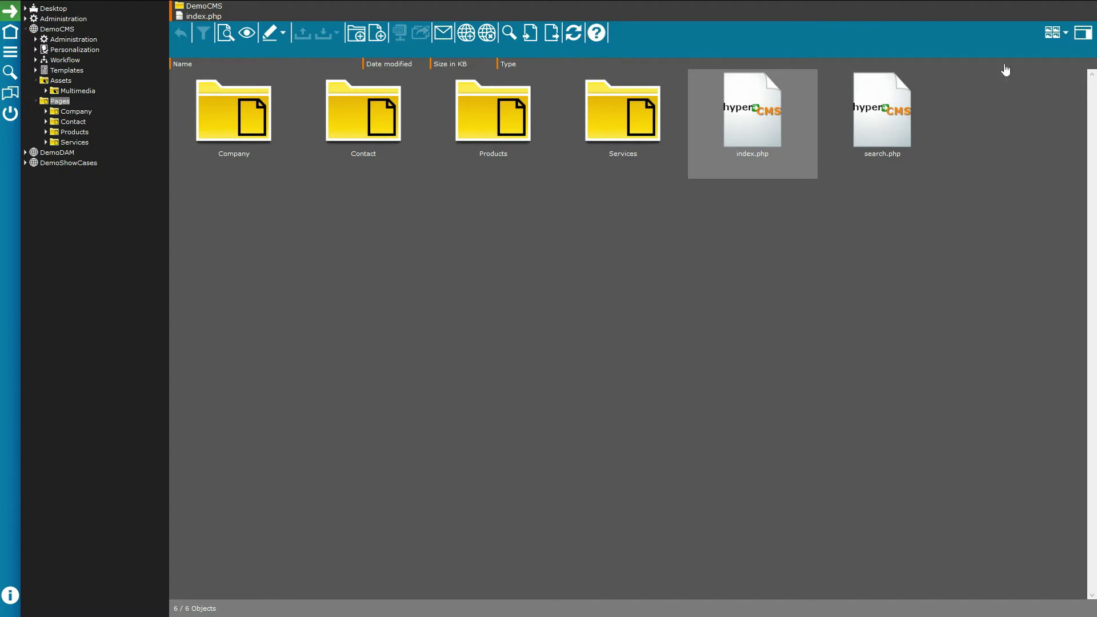
Switch the Pages folder to the detailed list view and sort its objects by date modified and type
left_click(1053, 36)
left_click(968, 48)
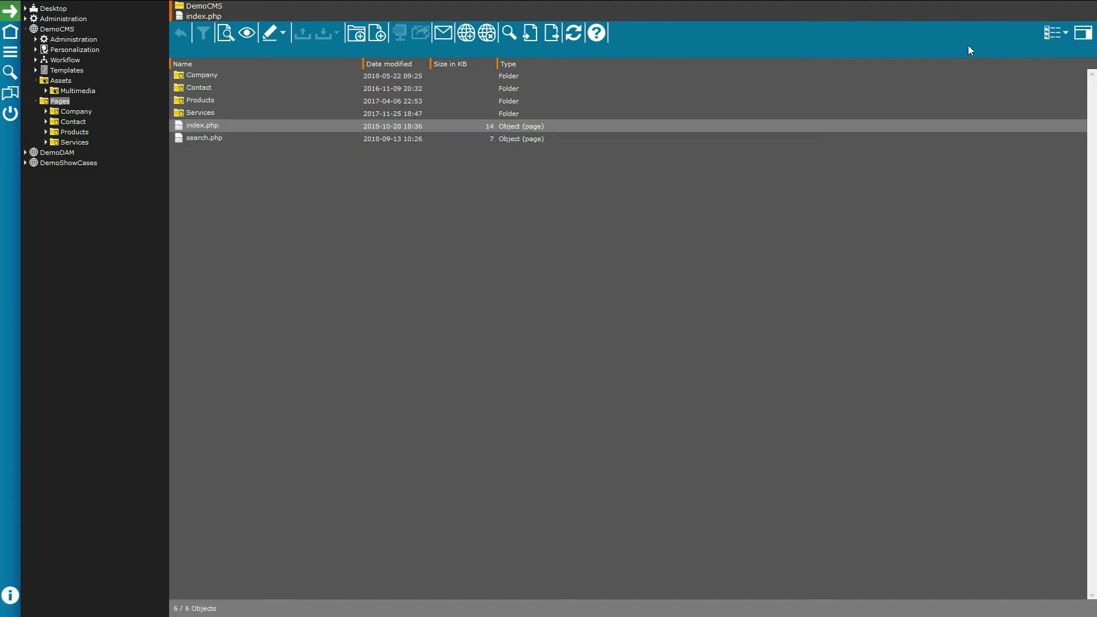
left_click(408, 69)
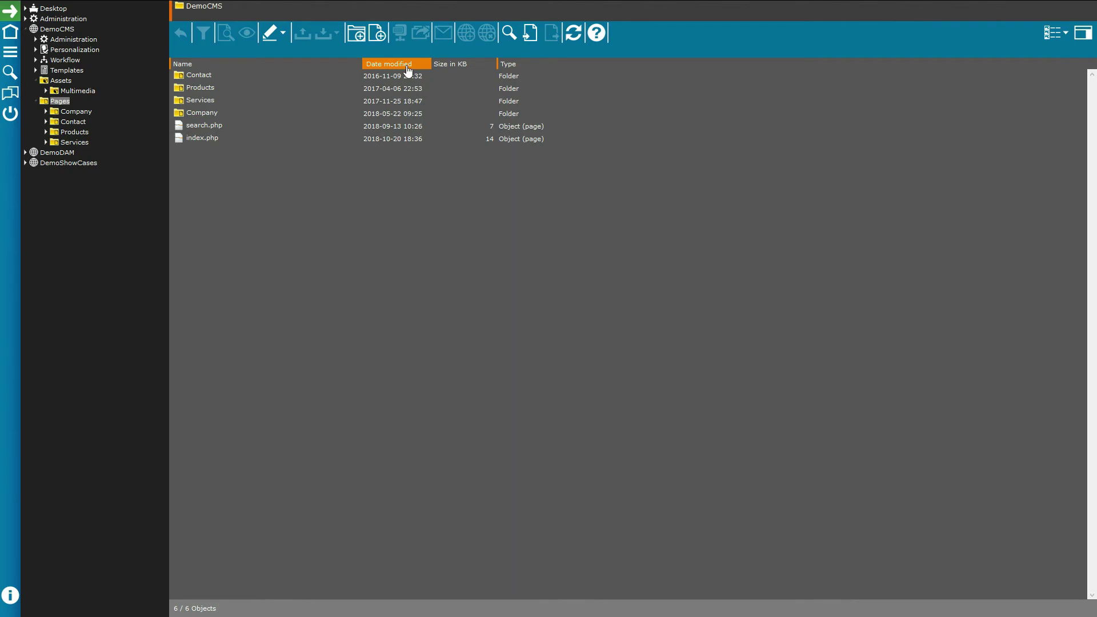
left_click(520, 67)
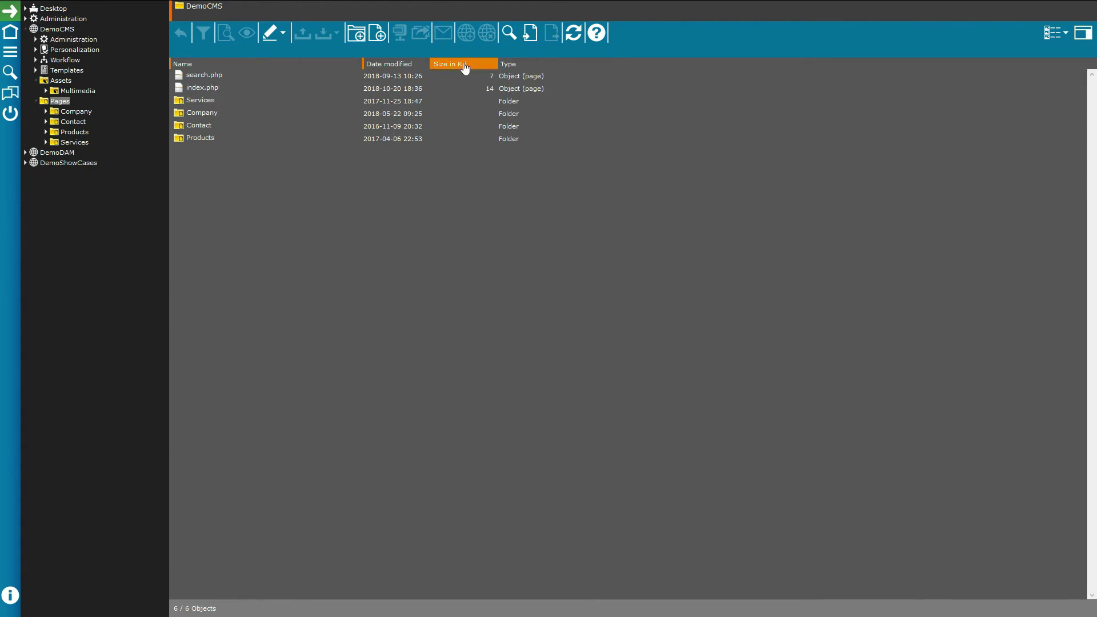
right_click(595, 66)
Open index.php for editing and maximize its window
double_click(206, 91)
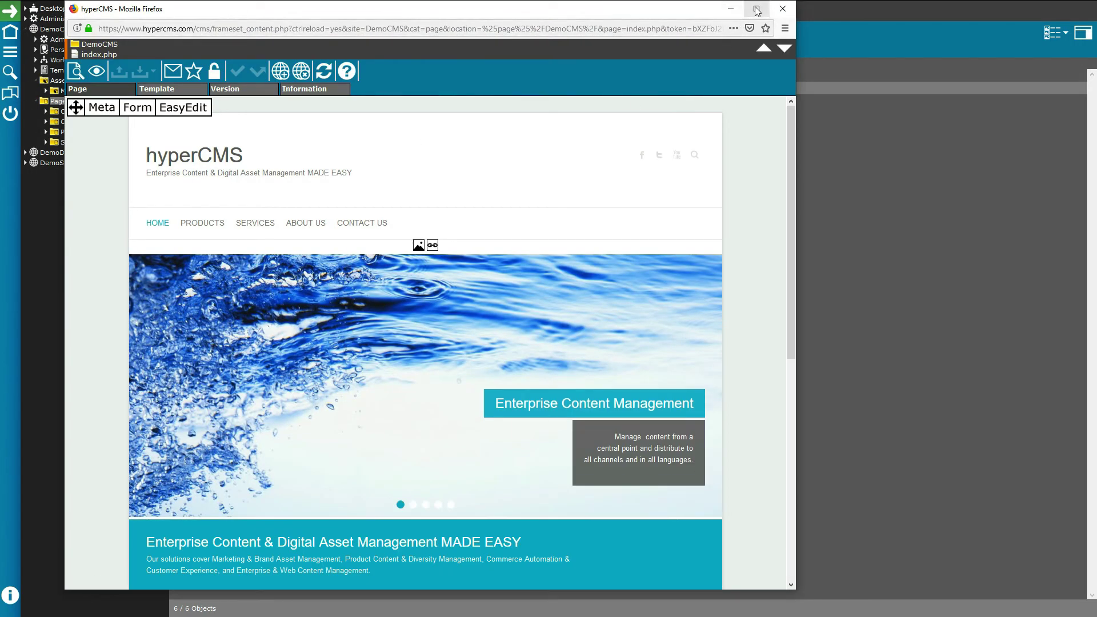
left_click(756, 9)
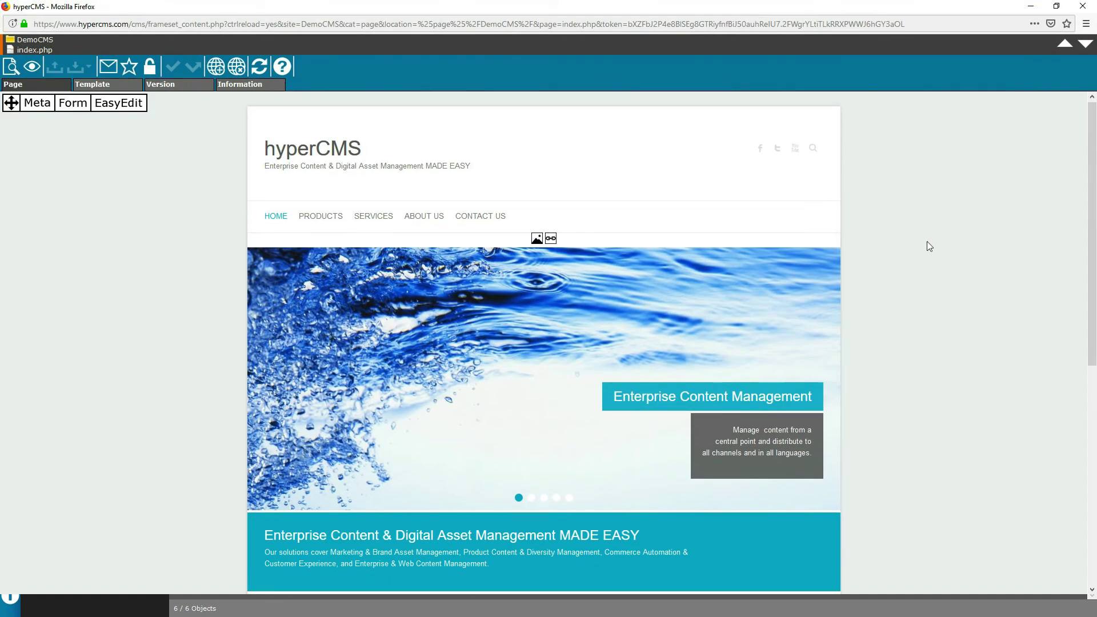
Examine the inline editing of the Twitter article's formatted text and its title on index.php, leaving both unchanged
scroll(926, 242, "down", 5)
scroll(927, 241, "down", 2)
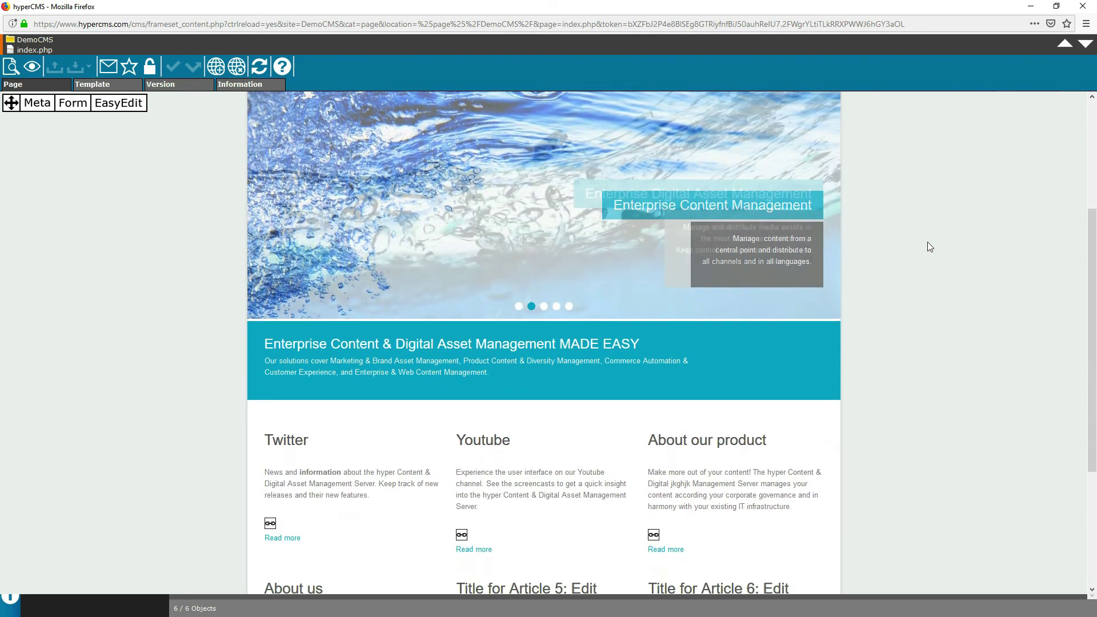
left_click(293, 433)
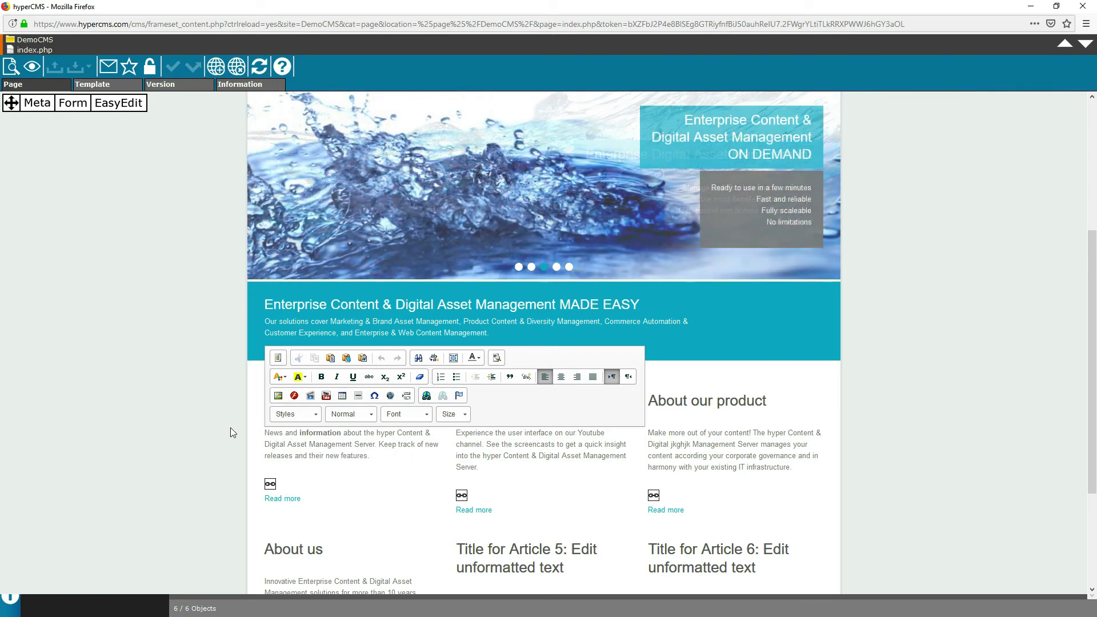
left_click(231, 427)
left_click(284, 403)
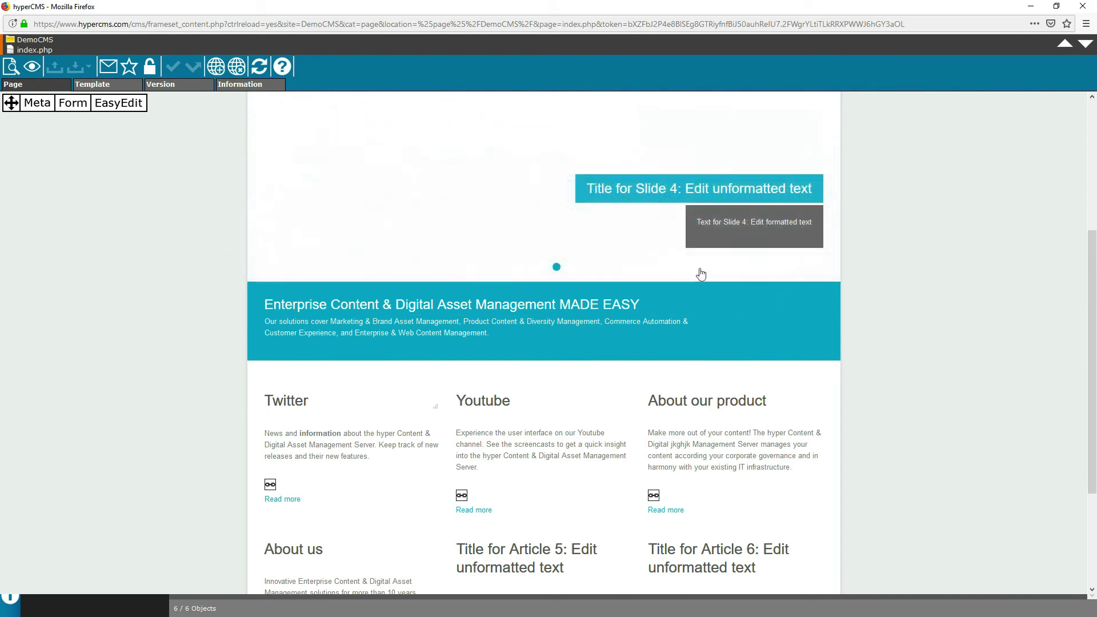
Follow the Products navigation to the Solutions page and try its entry title's inline editing without changing the text
scroll(358, 262, "up", 4)
mouse_move(316, 225)
left_click(321, 266)
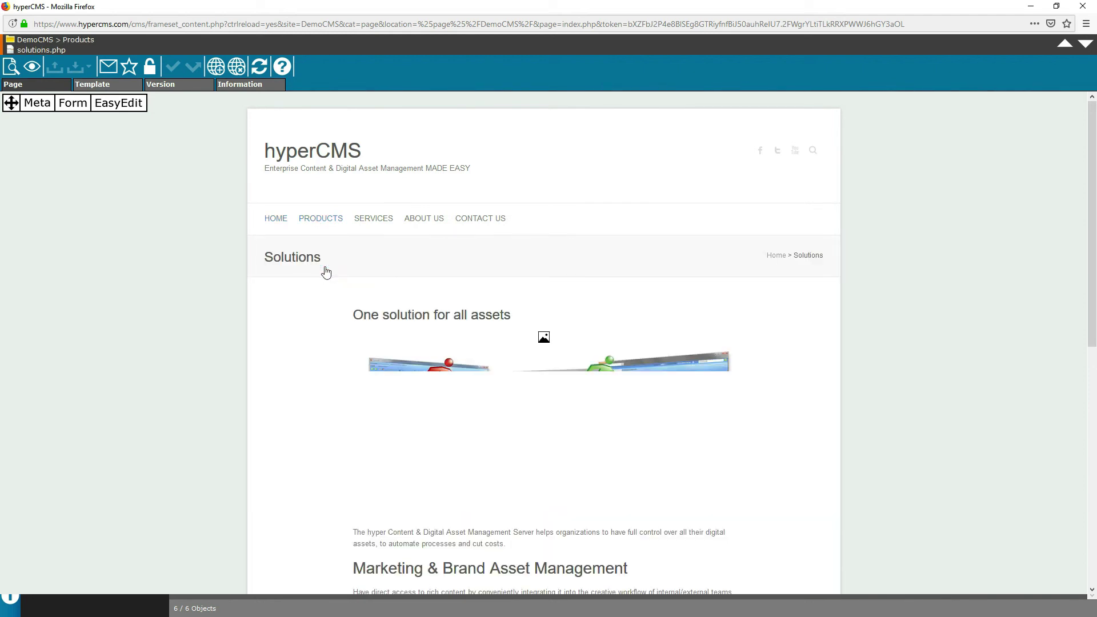
scroll(743, 326, "down", 3)
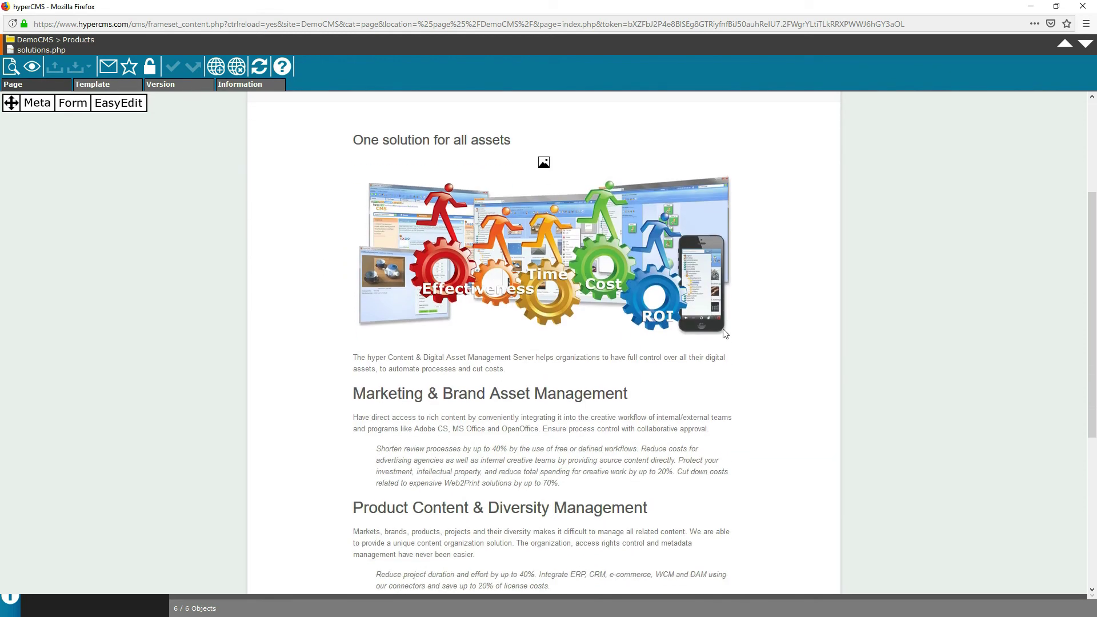
left_click(416, 146)
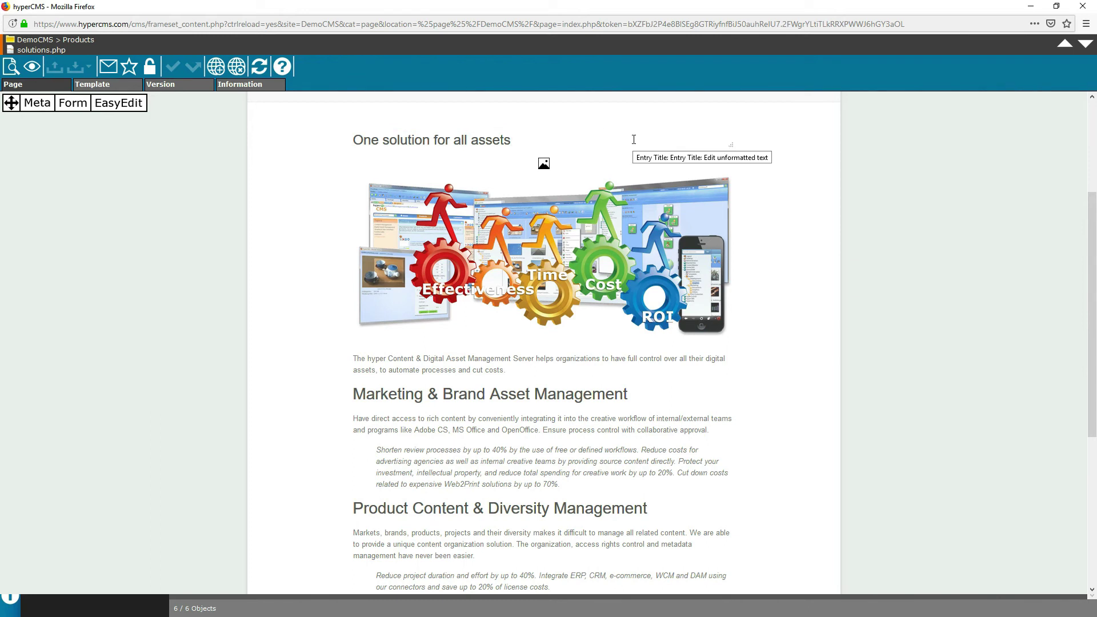
left_click(943, 158)
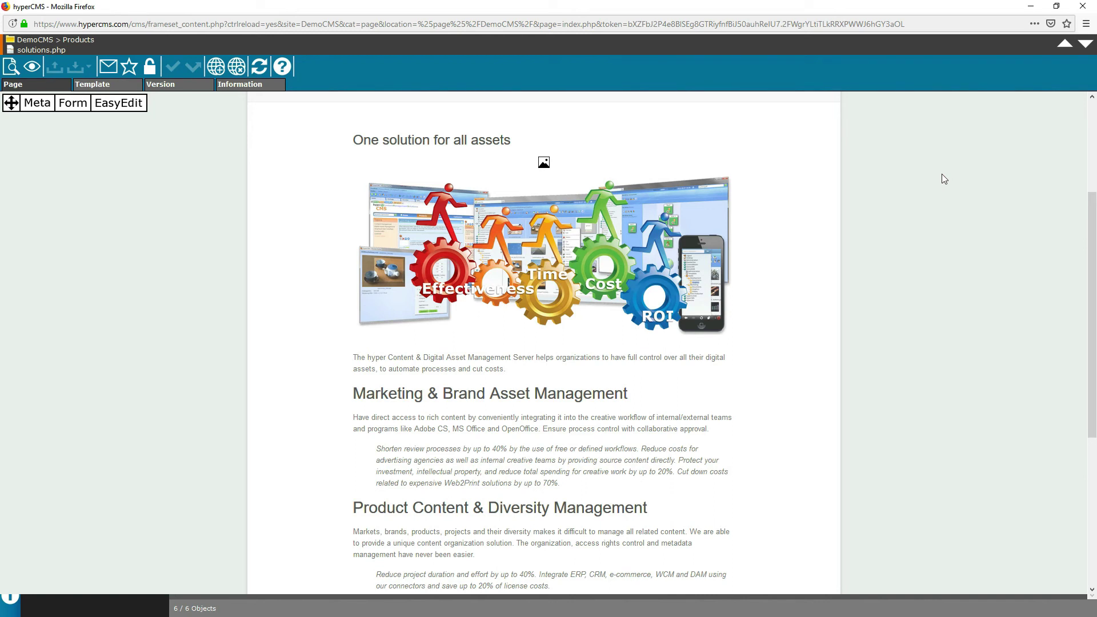
Examine the metadata fields and the full content form of solutions.php, closing each view without saving
left_click(222, 70)
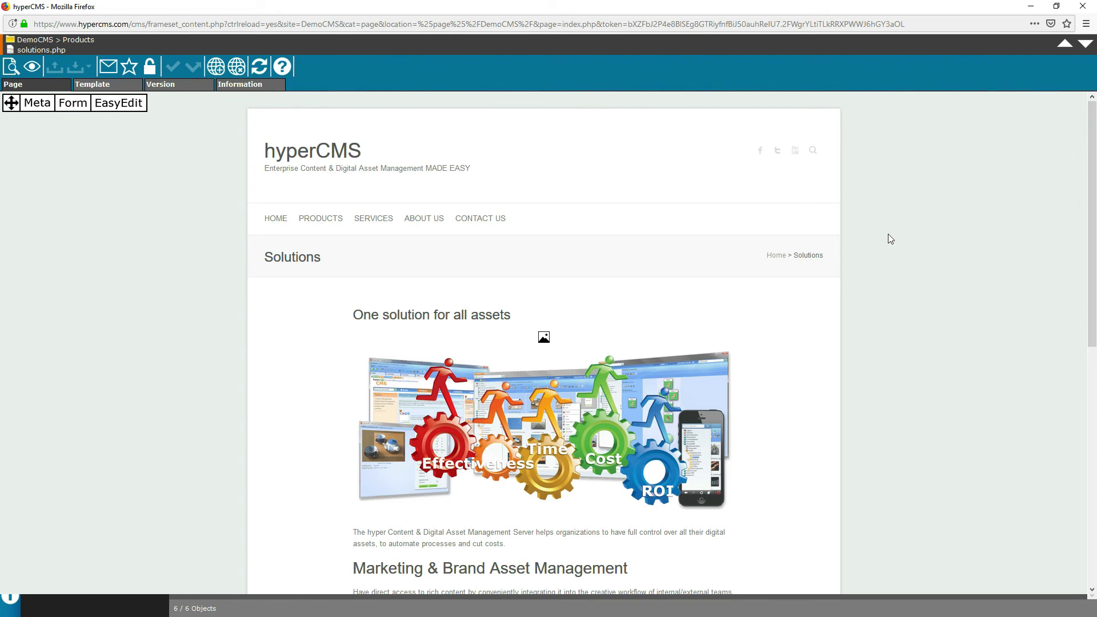
left_click(36, 104)
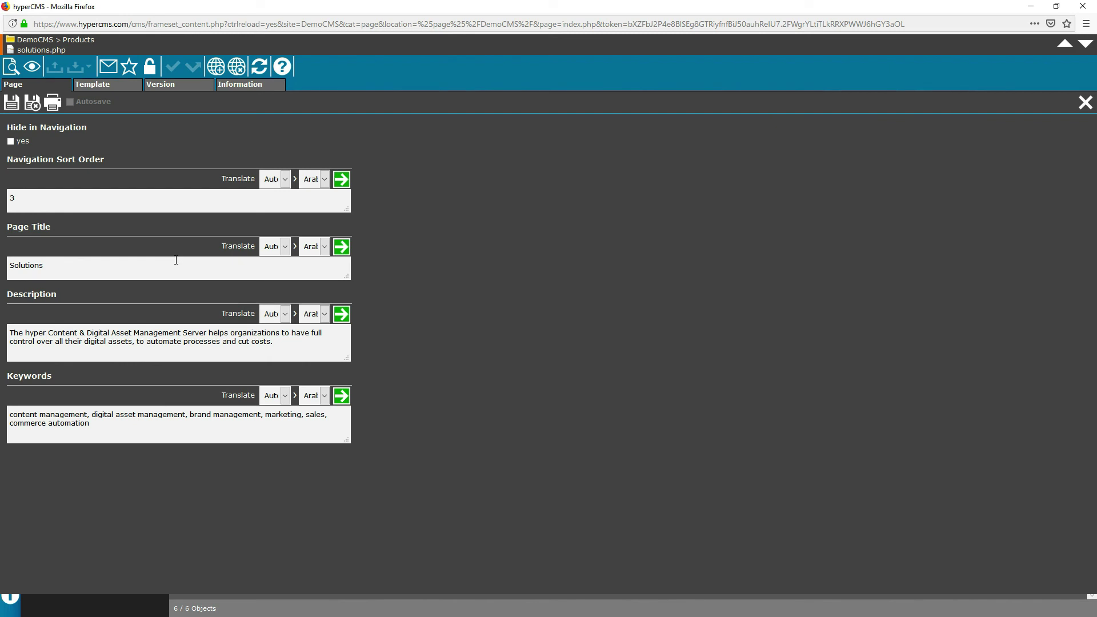
left_click(1085, 102)
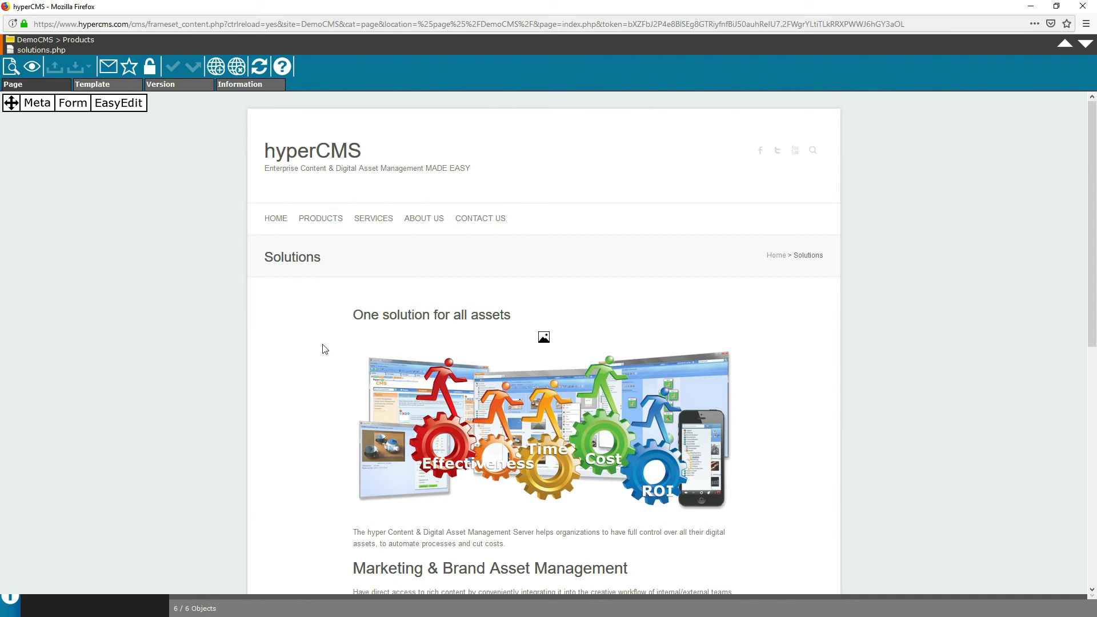
left_click(67, 106)
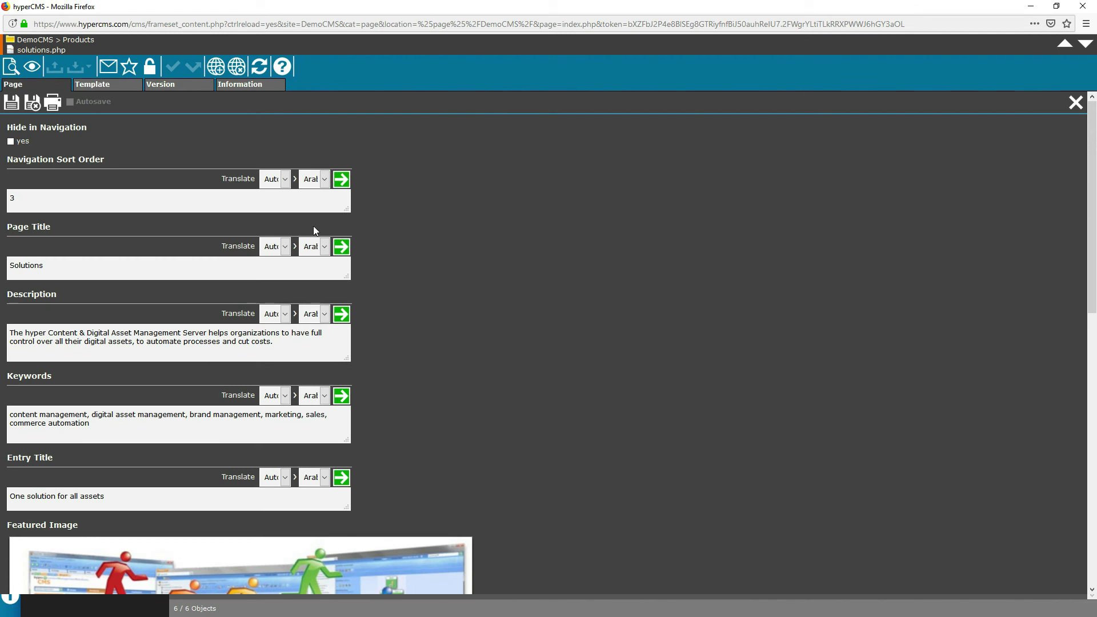
scroll(495, 236, "down", 8)
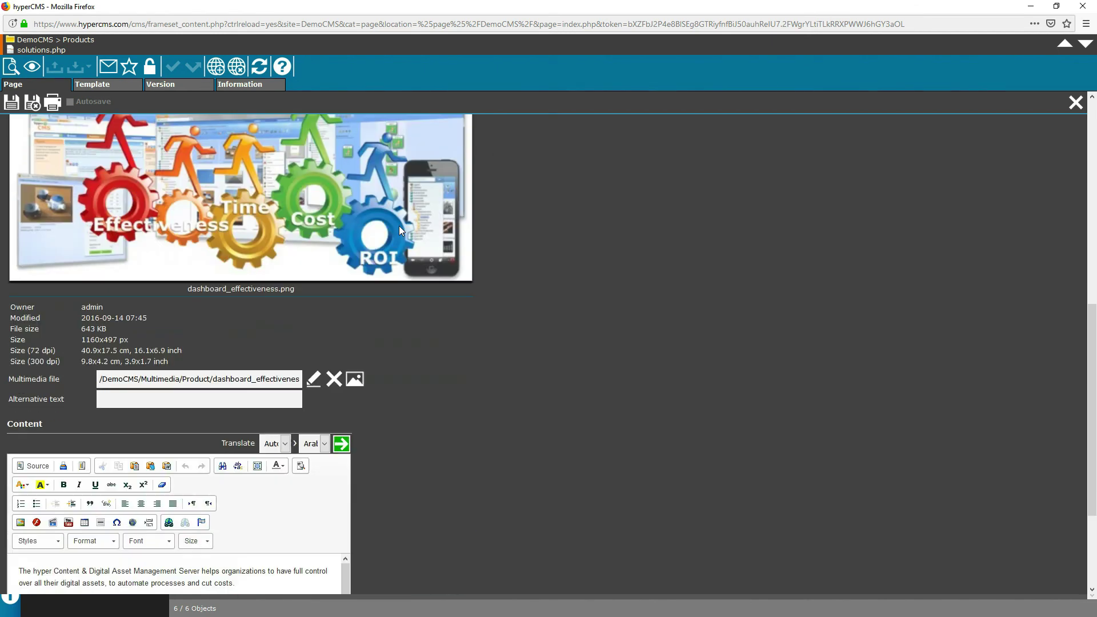
scroll(400, 230, "down", 3)
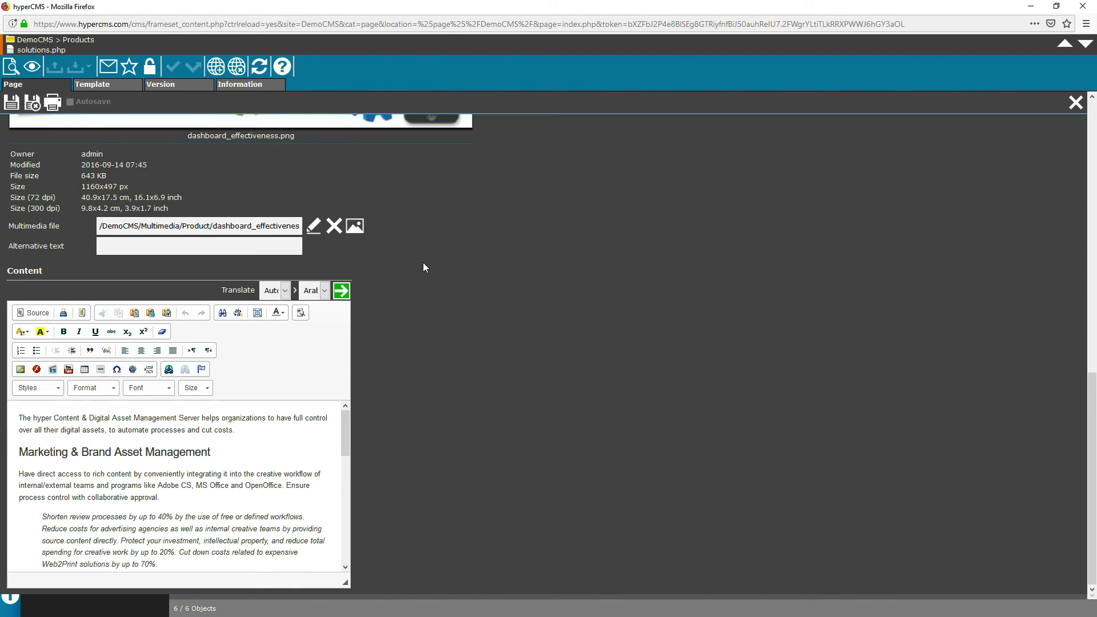
left_click(1075, 102)
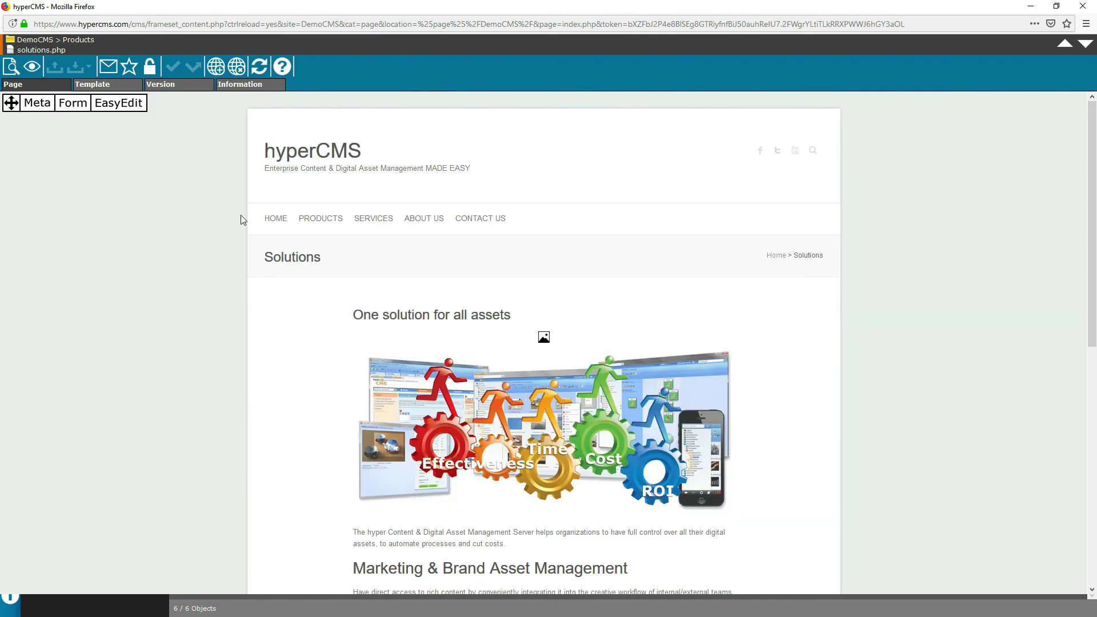
Review the template used by solutions.php and the available replacement templates, keeping Detail selected
left_click(90, 87)
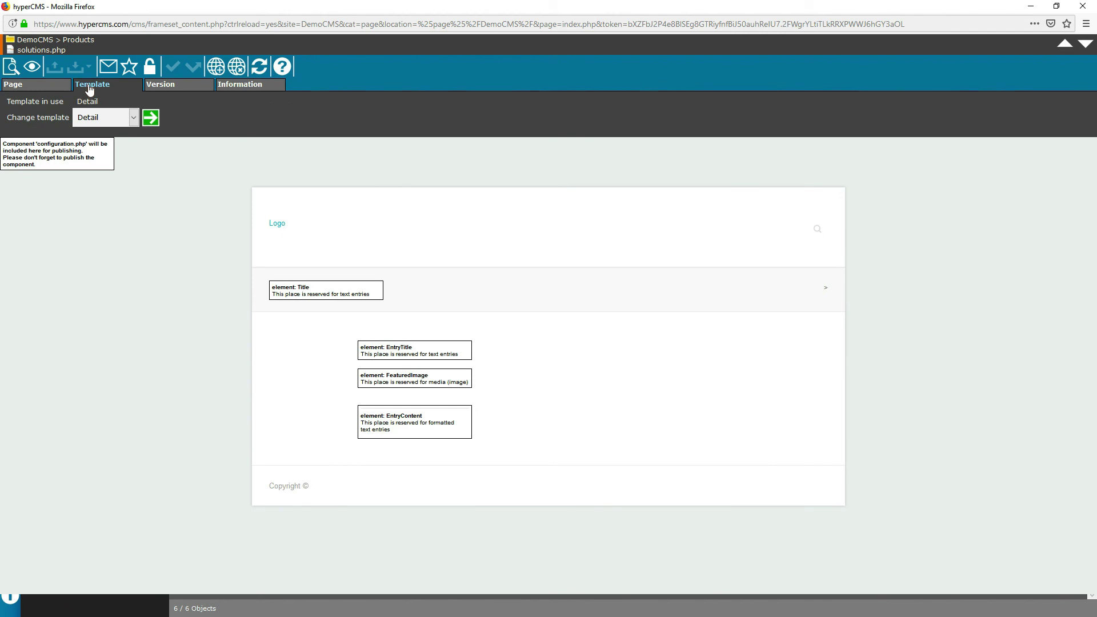
left_click(133, 116)
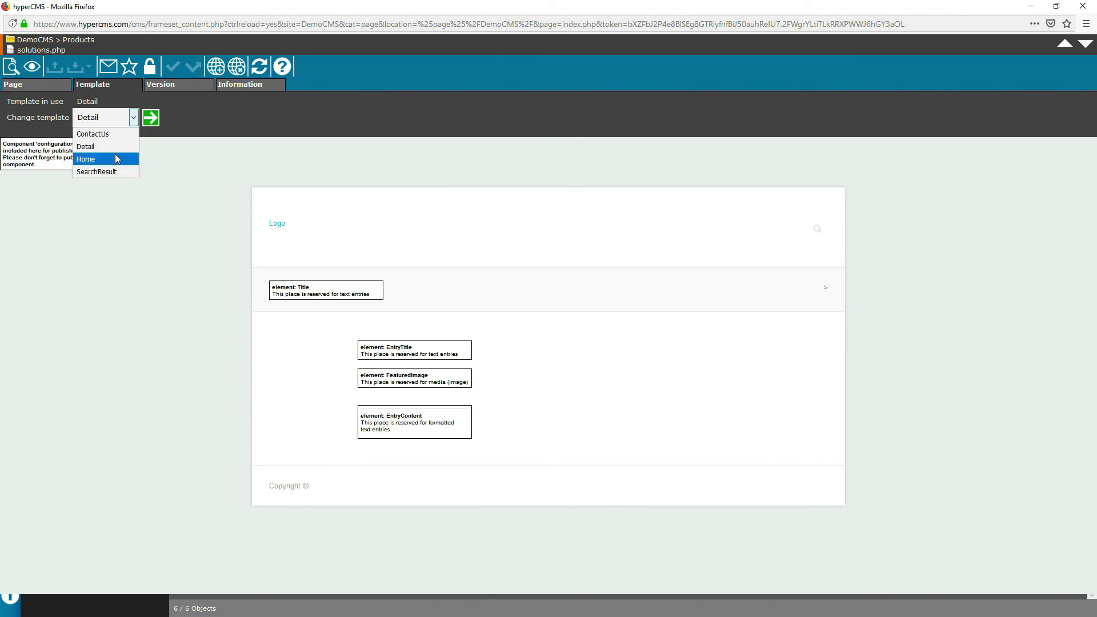
left_click(196, 133)
Examine the version history and the object information of solutions.php, including container usage, and return to the page view
left_click(166, 86)
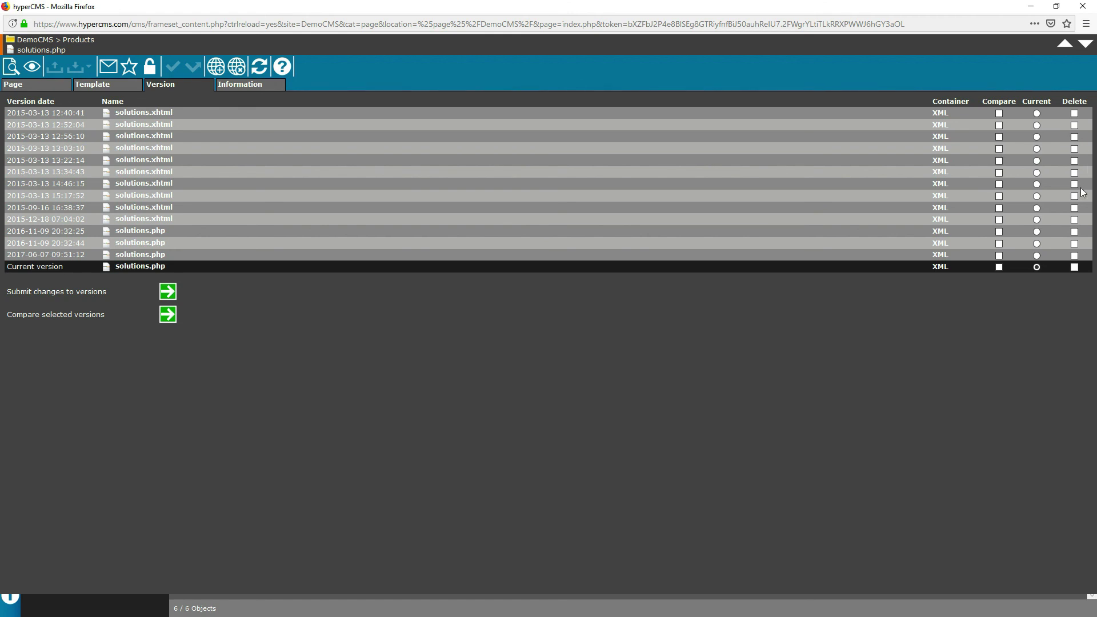
left_click(236, 86)
left_click(79, 215)
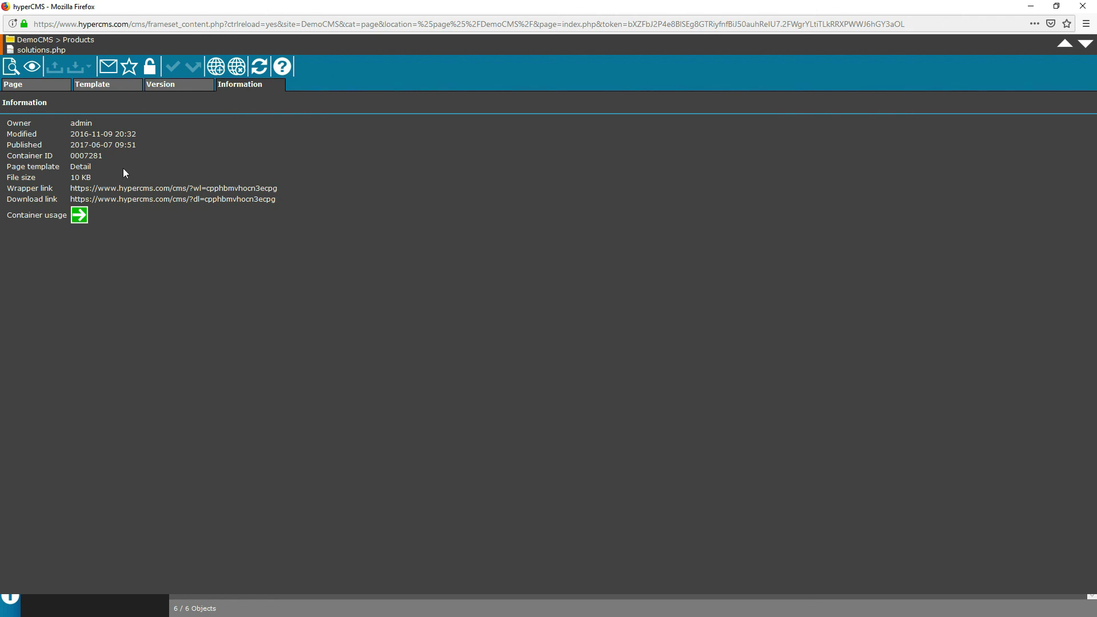
left_click(12, 85)
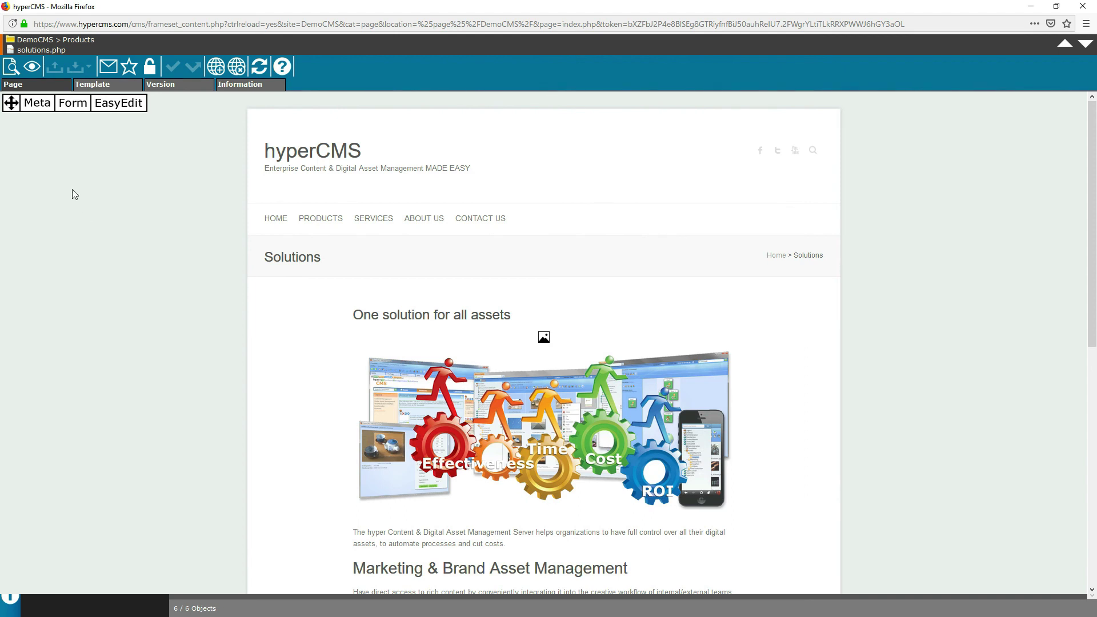